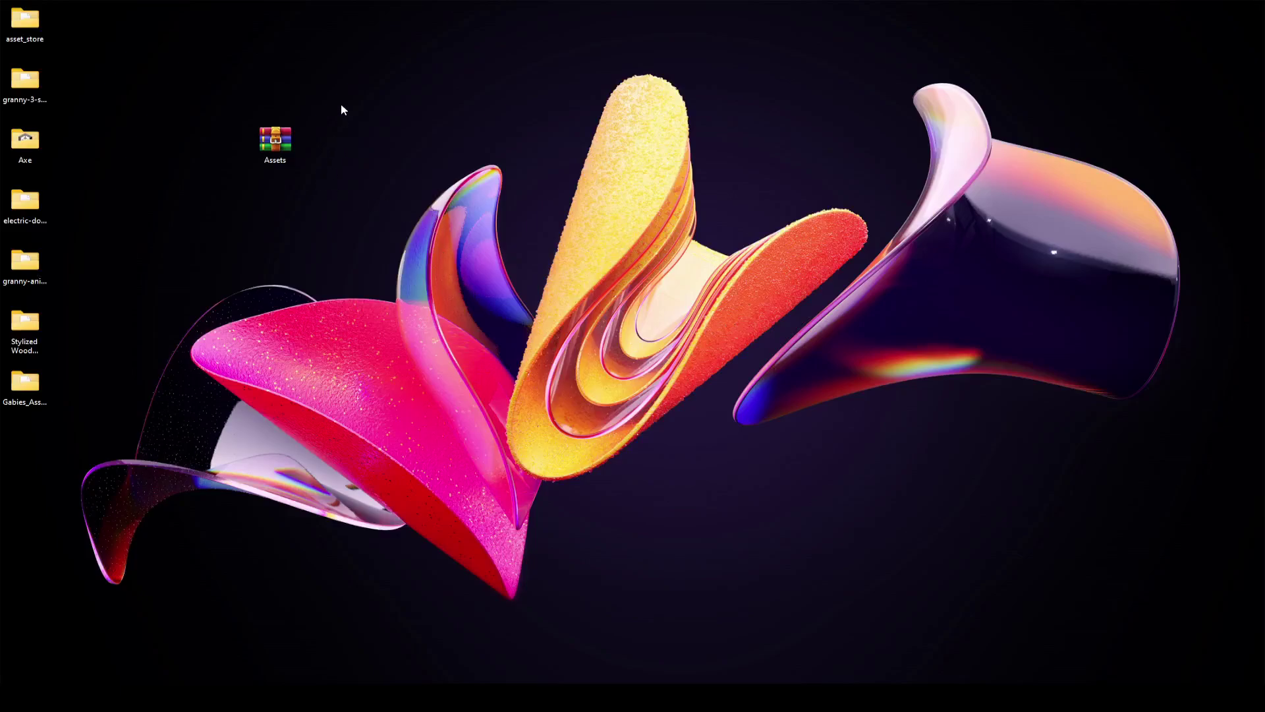
- Select and then deselect the desktop asset folders, then switch to the Key and Lock Asset Store page in Opera
left_click_drag(341, 103, 234, 228)
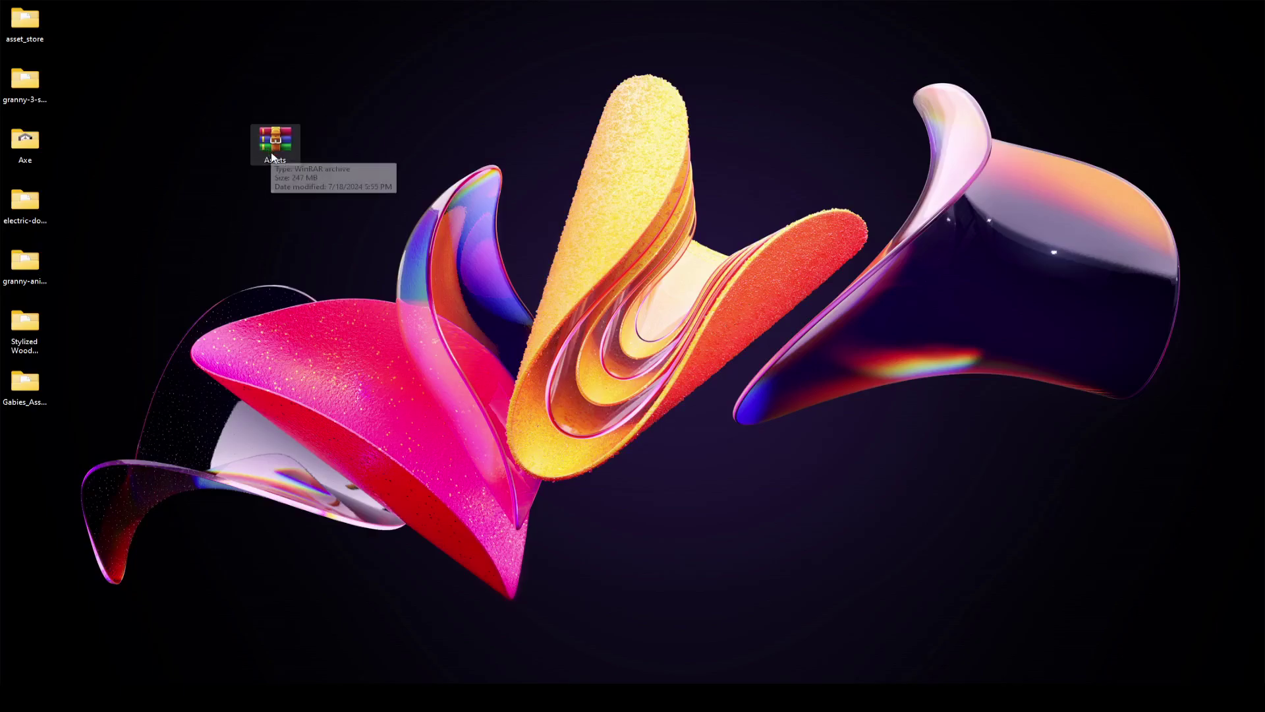
left_click_drag(83, 12, 16, 496)
left_click(16, 496)
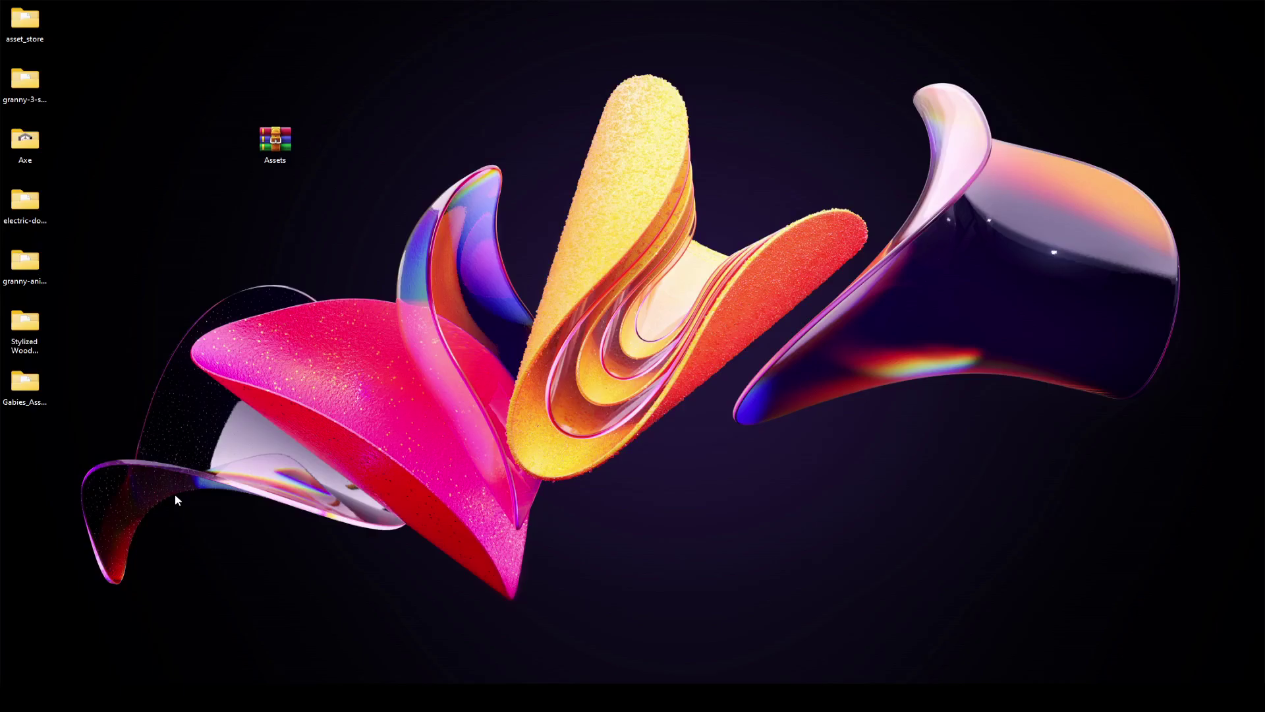
key("alt+Tab")
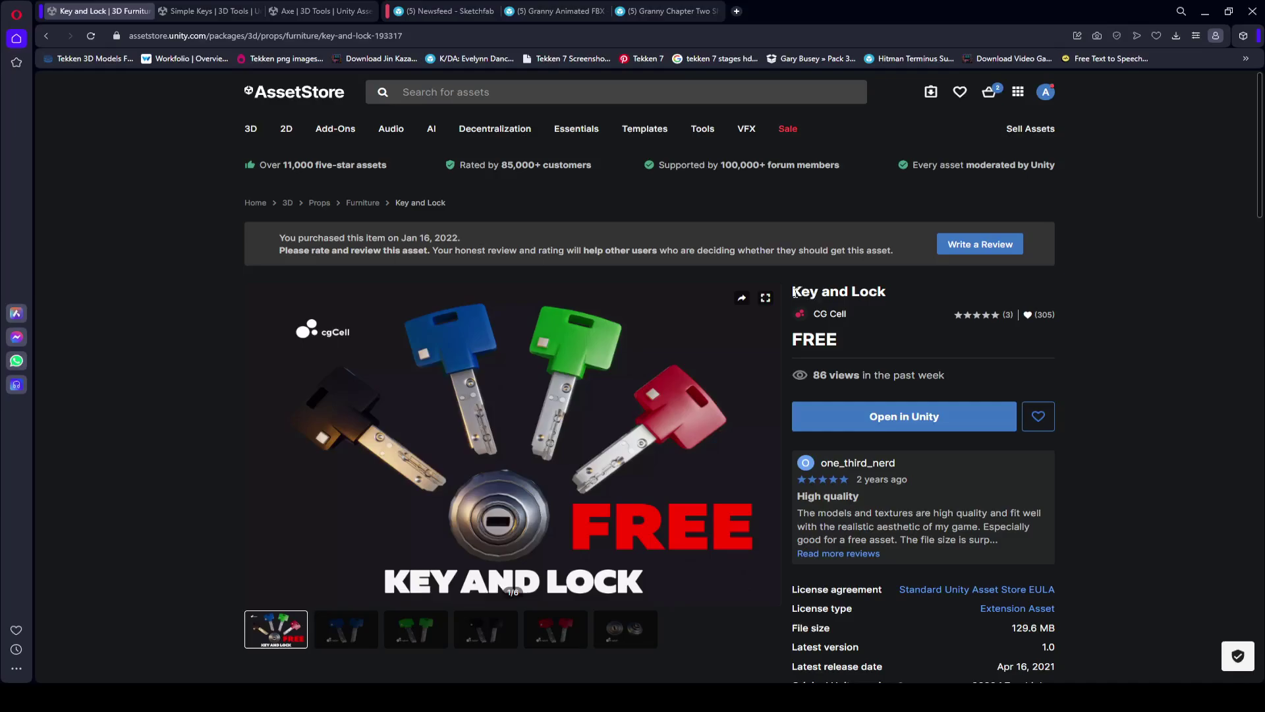
- Browse the Key and Lock, Simple Keys (second gallery image) and Axe Asset Store pages
left_click_drag(795, 292, 884, 292)
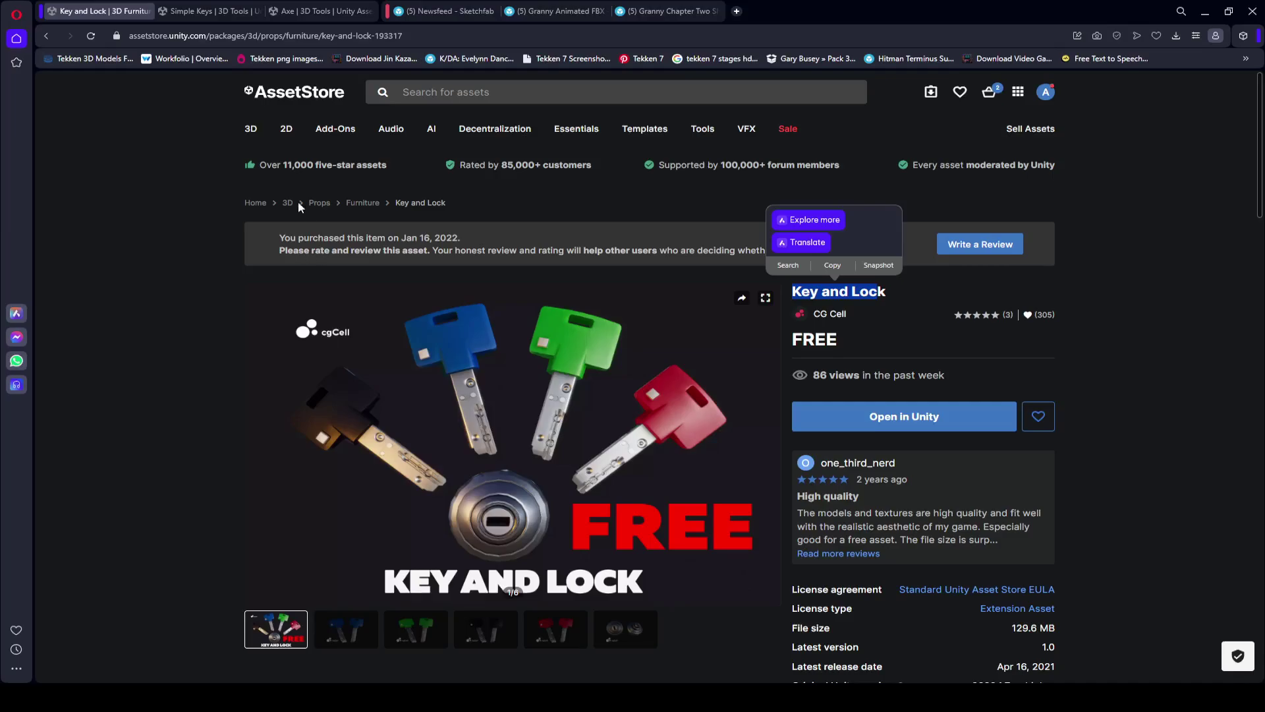
left_click(190, 12)
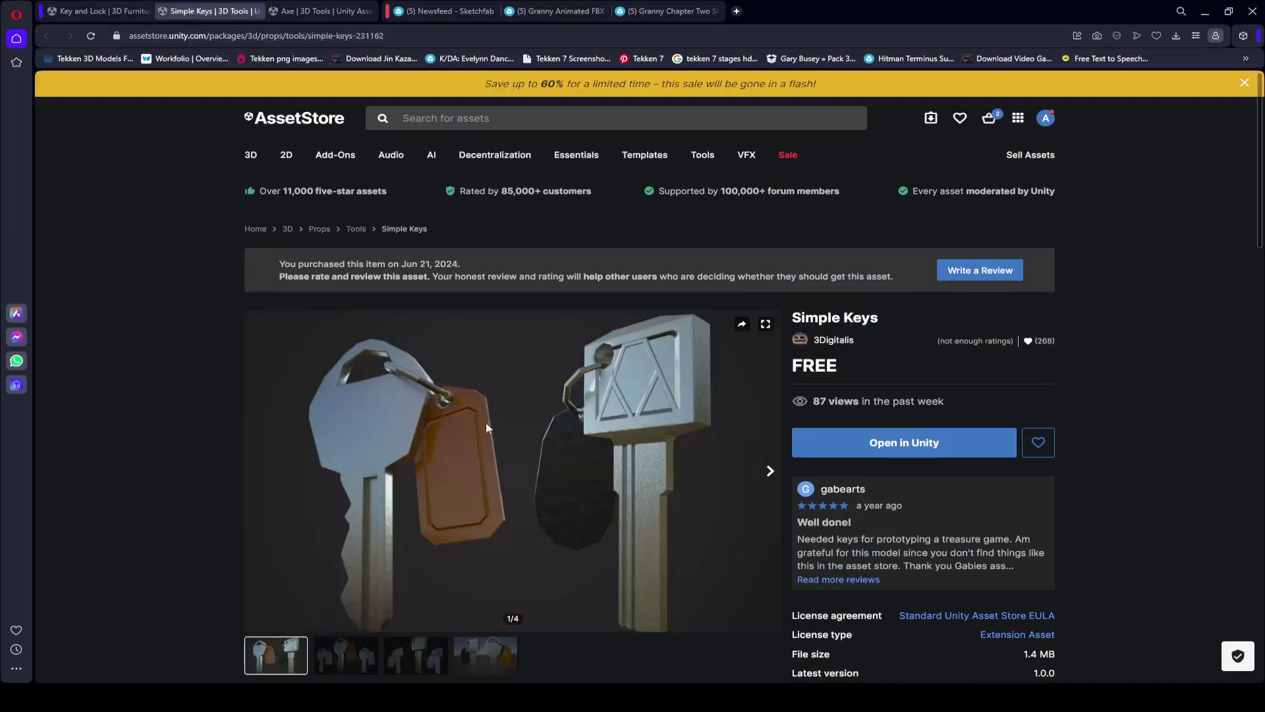
scroll(473, 388, "down", 2)
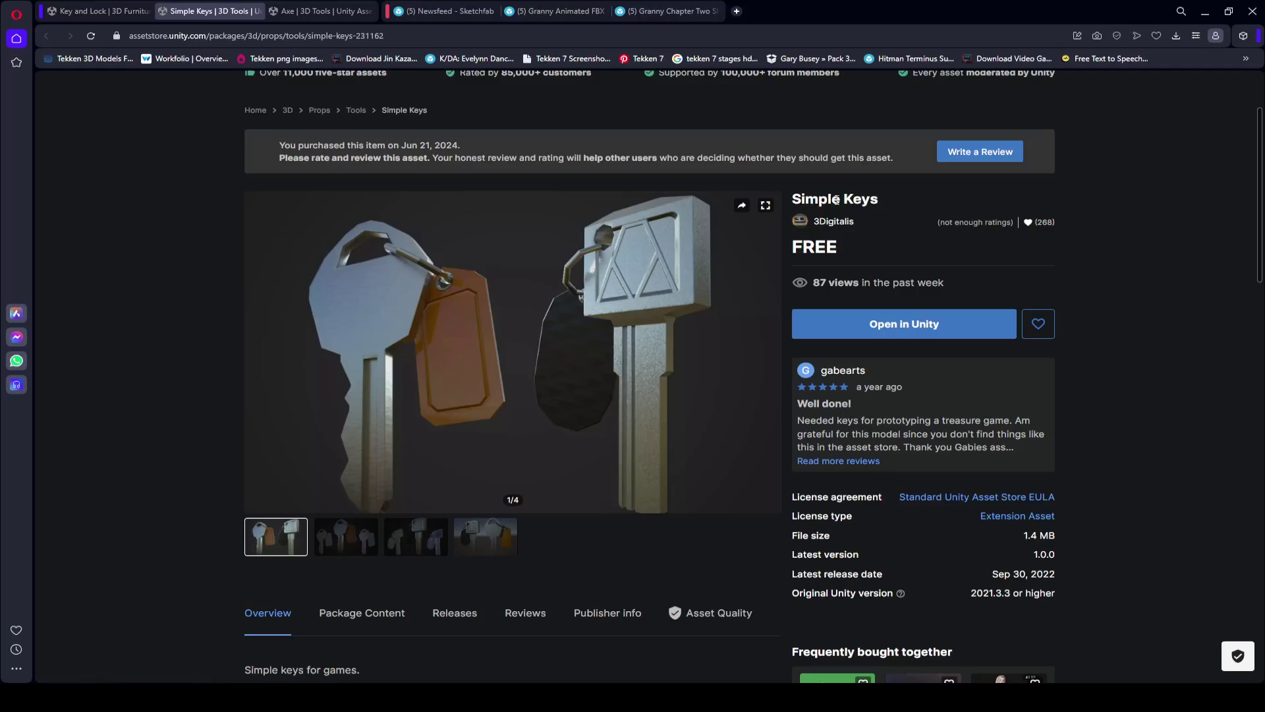
left_click(346, 547)
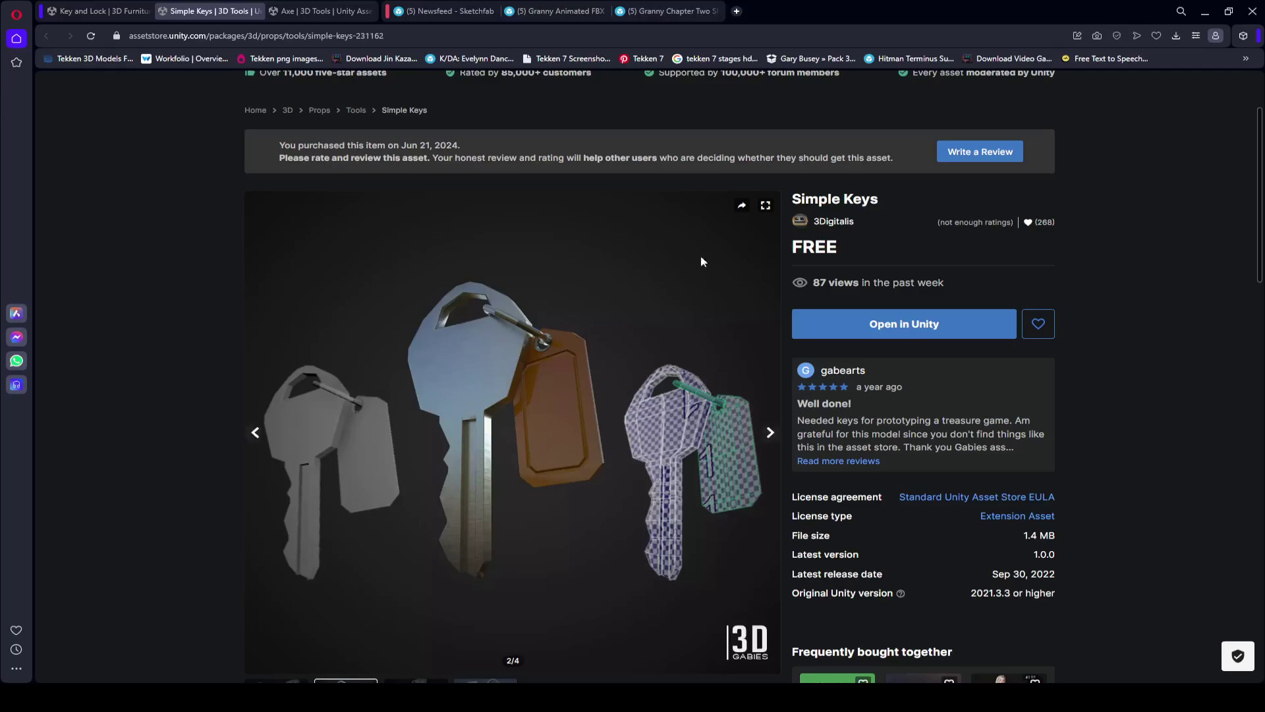
left_click(307, 7)
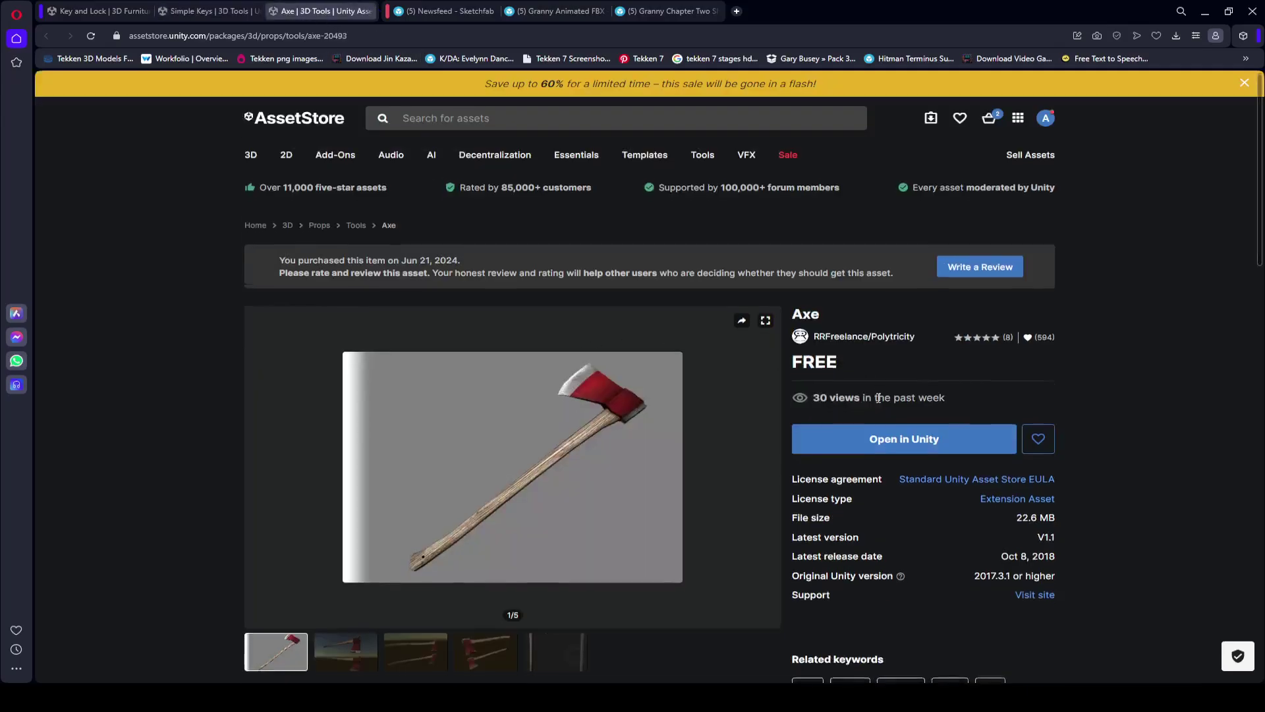
scroll(954, 351, "down", 1)
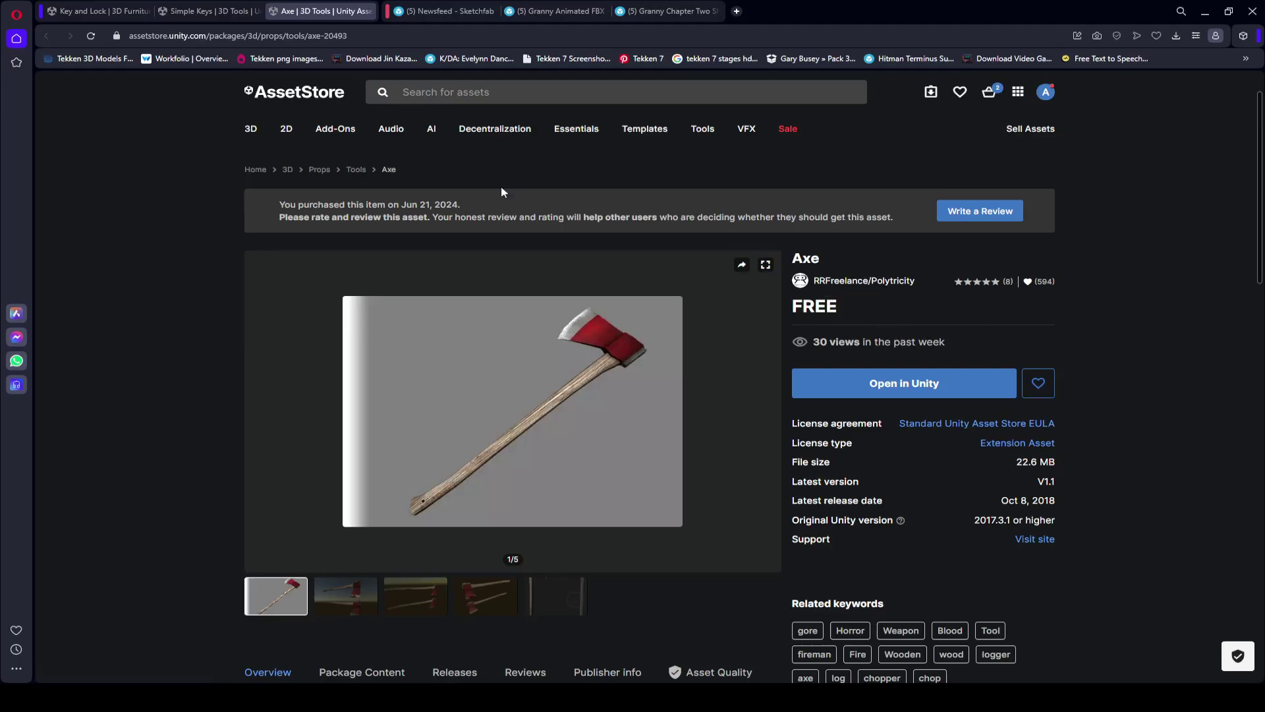
- Check the Granny Animated FBX model's Sketchfab download formats, then view the Granny Chapter Two Shotgun page
left_click(445, 11)
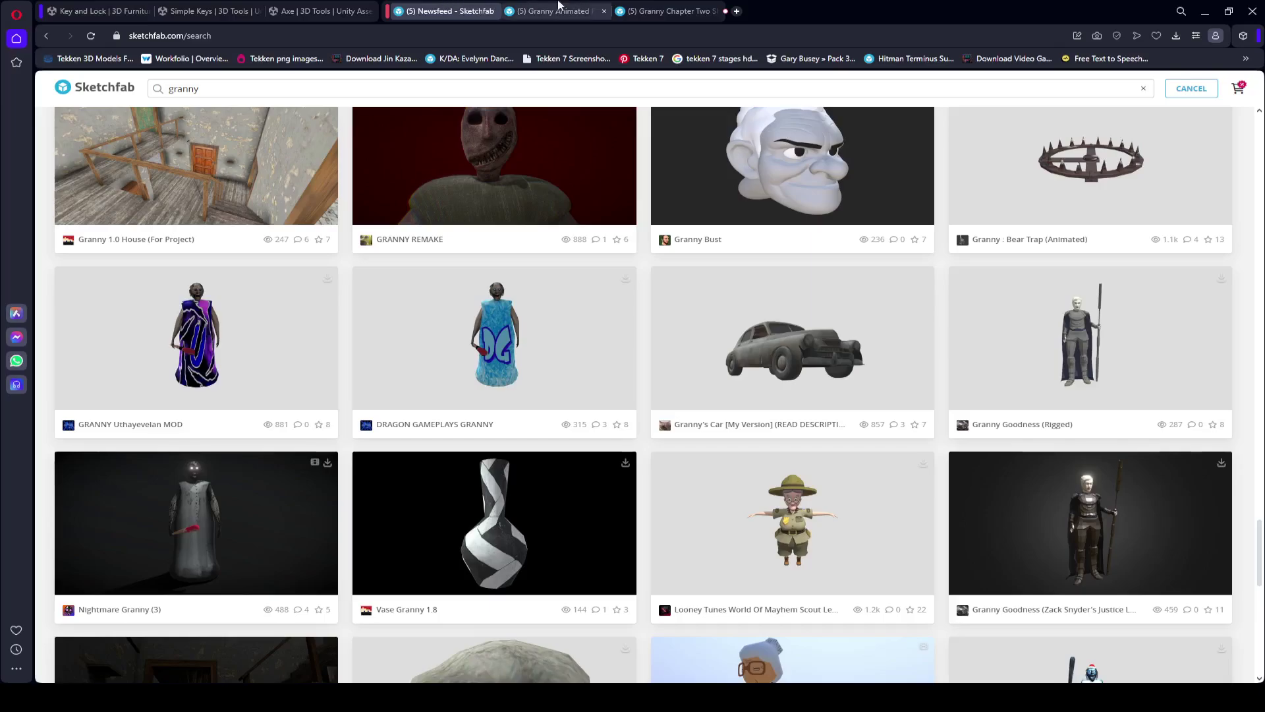
left_click(559, 10)
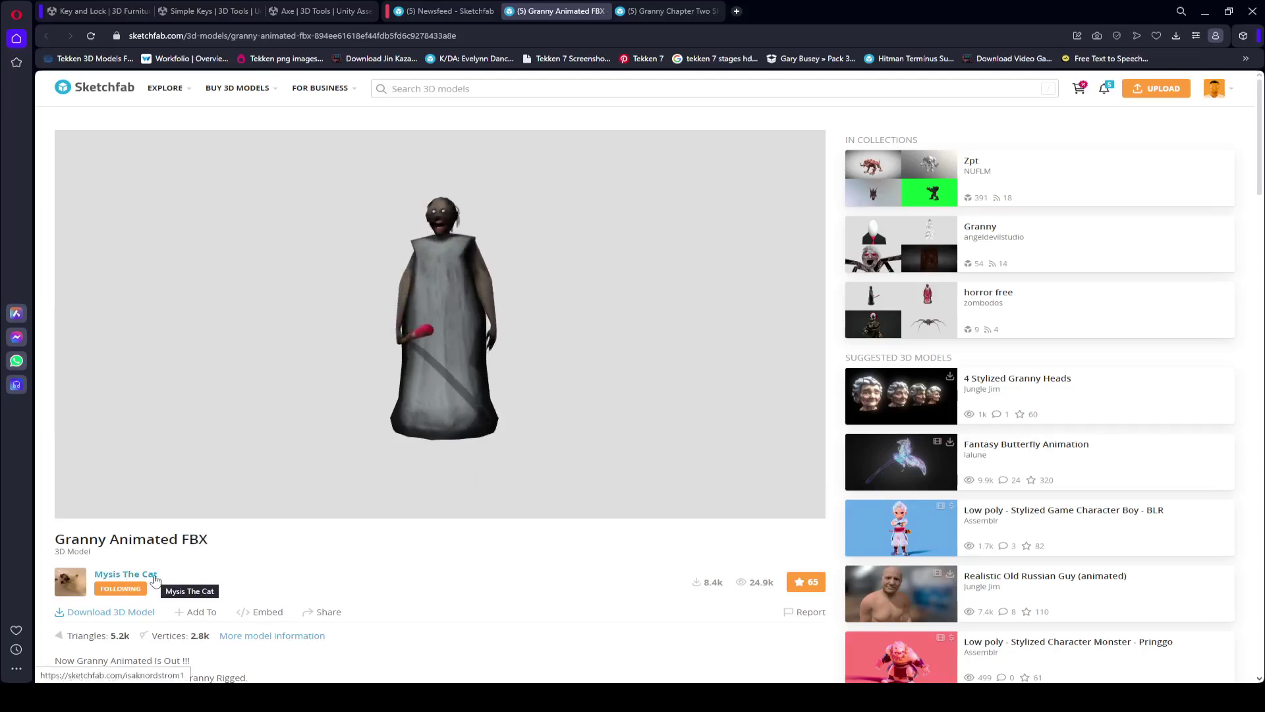
left_click(111, 613)
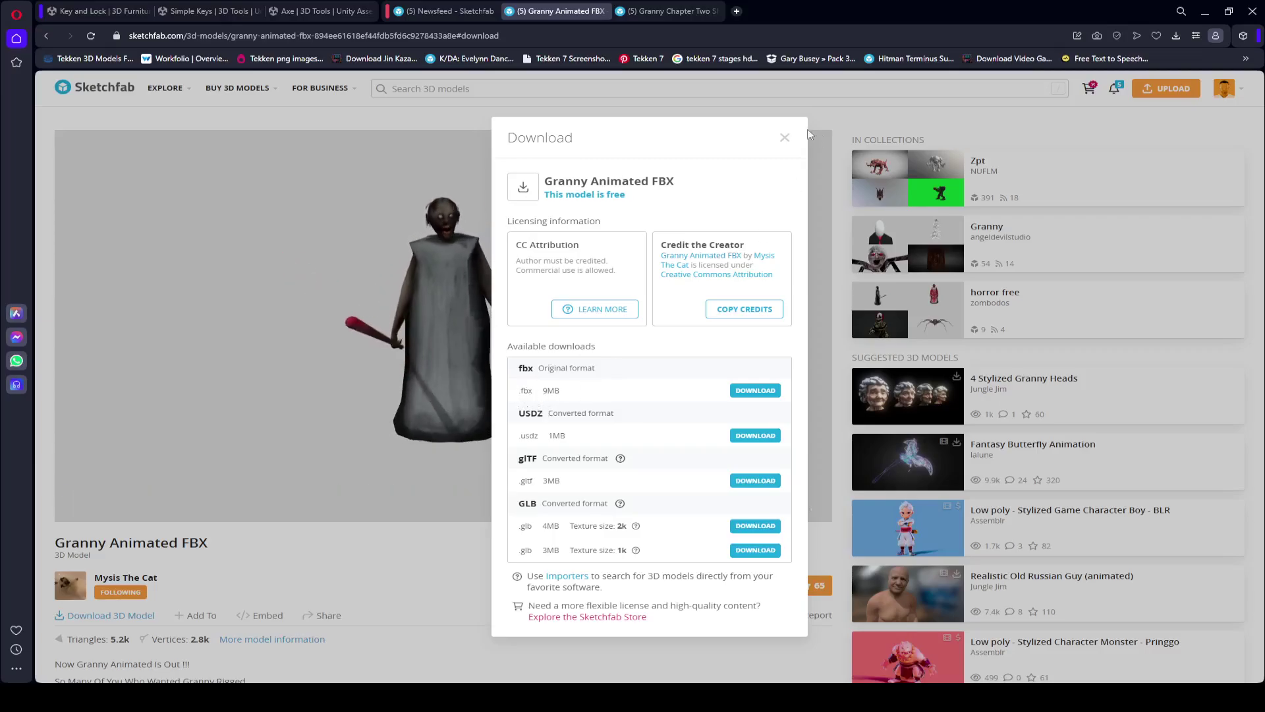
key("Escape")
left_click(672, 11)
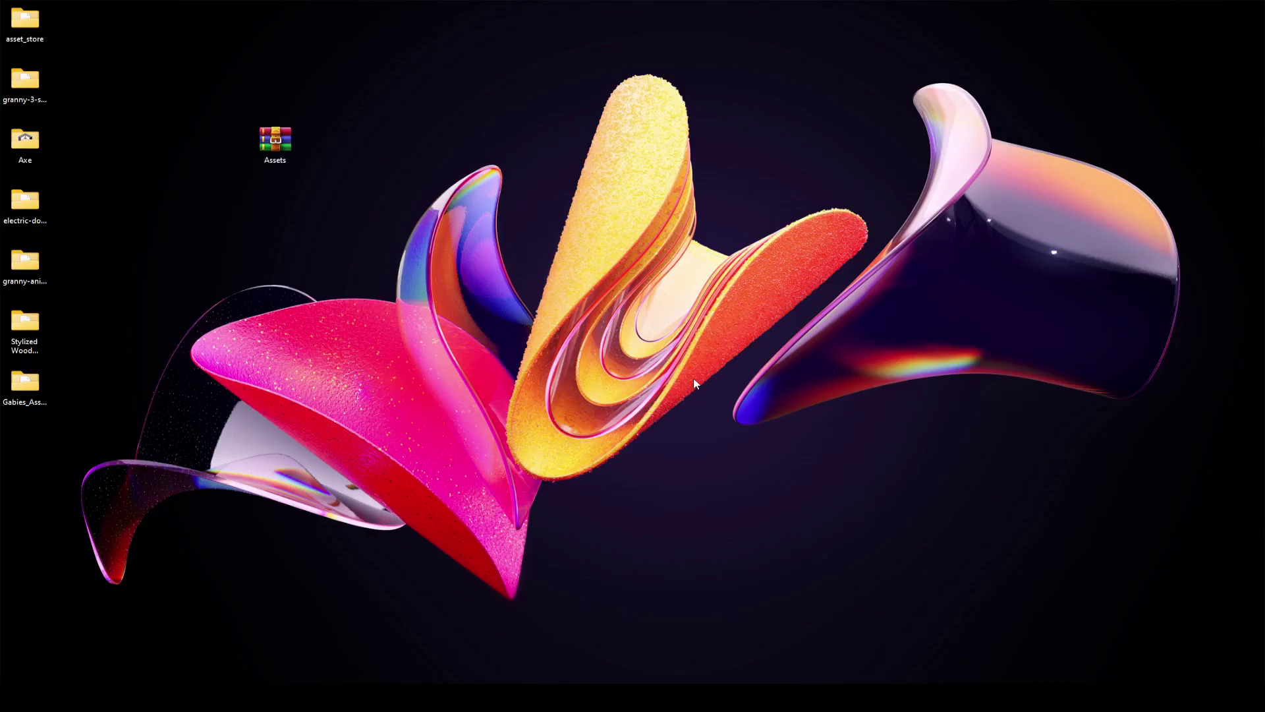
- Select the seven downloaded asset folders on the desktop and drag them into Unity
left_click_drag(402, 94, 247, 279)
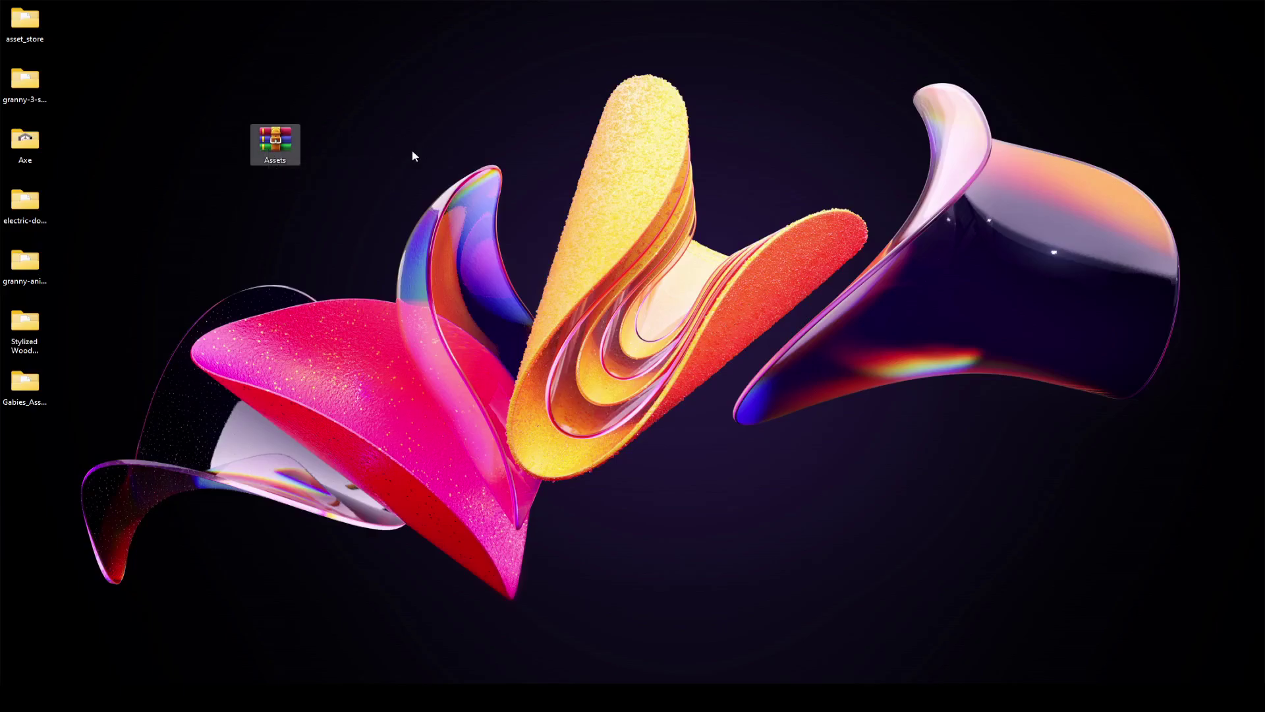
left_click(372, 161)
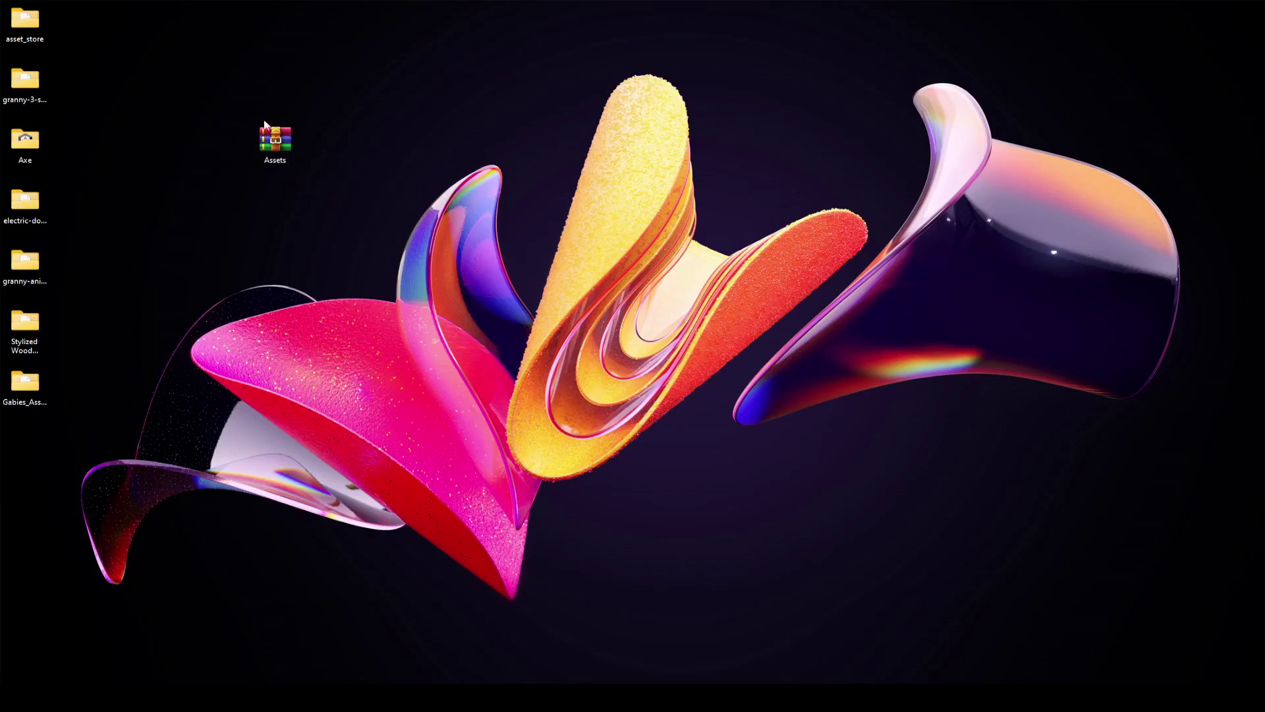
left_click_drag(73, 70, 24, 469)
left_click_drag(30, 27, 788, 421)
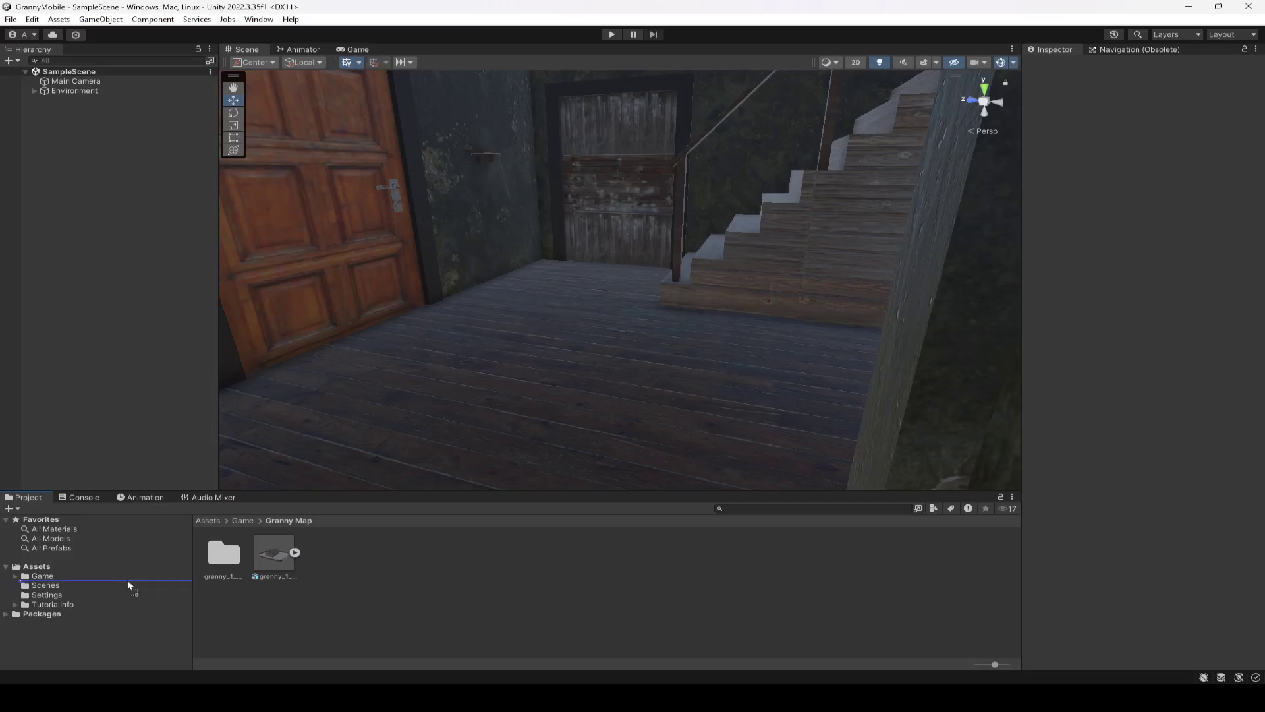
- Drop the folders into Game, then inspect the key_lock prefabs: prf_key_01 and the green and red variants
left_click_drag(127, 584, 39, 581)
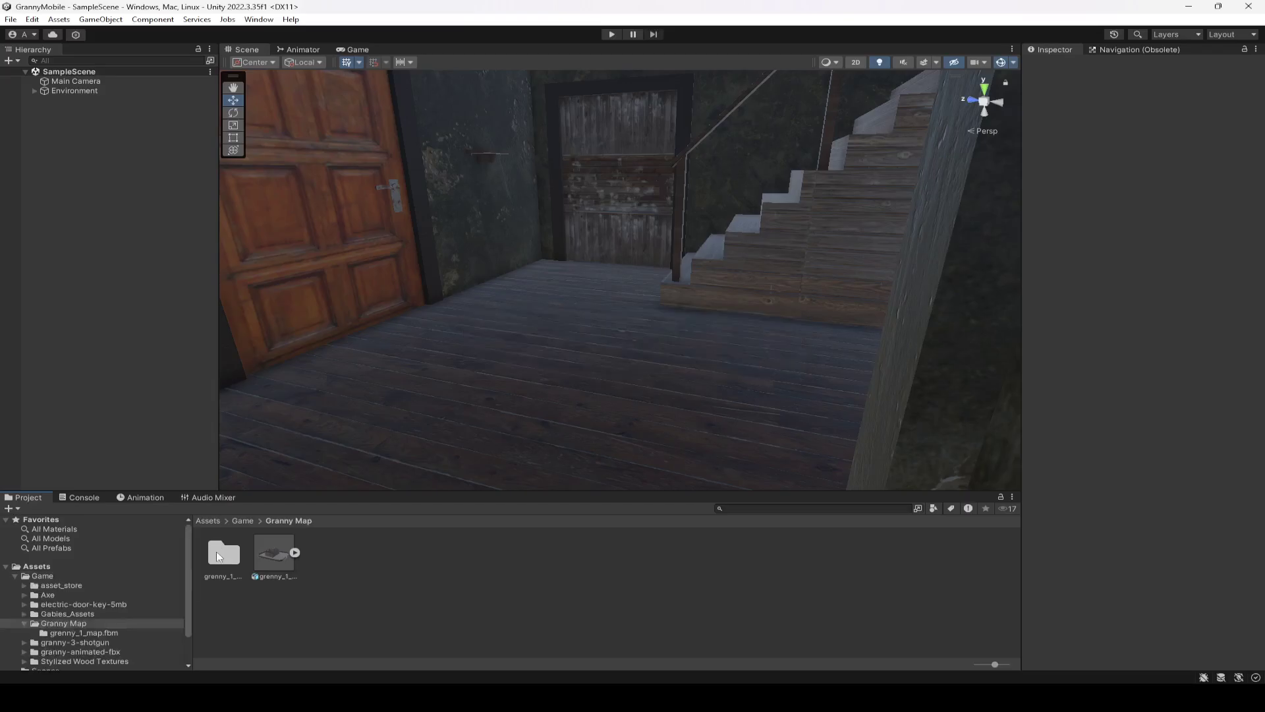
left_click(24, 623)
left_click(56, 586)
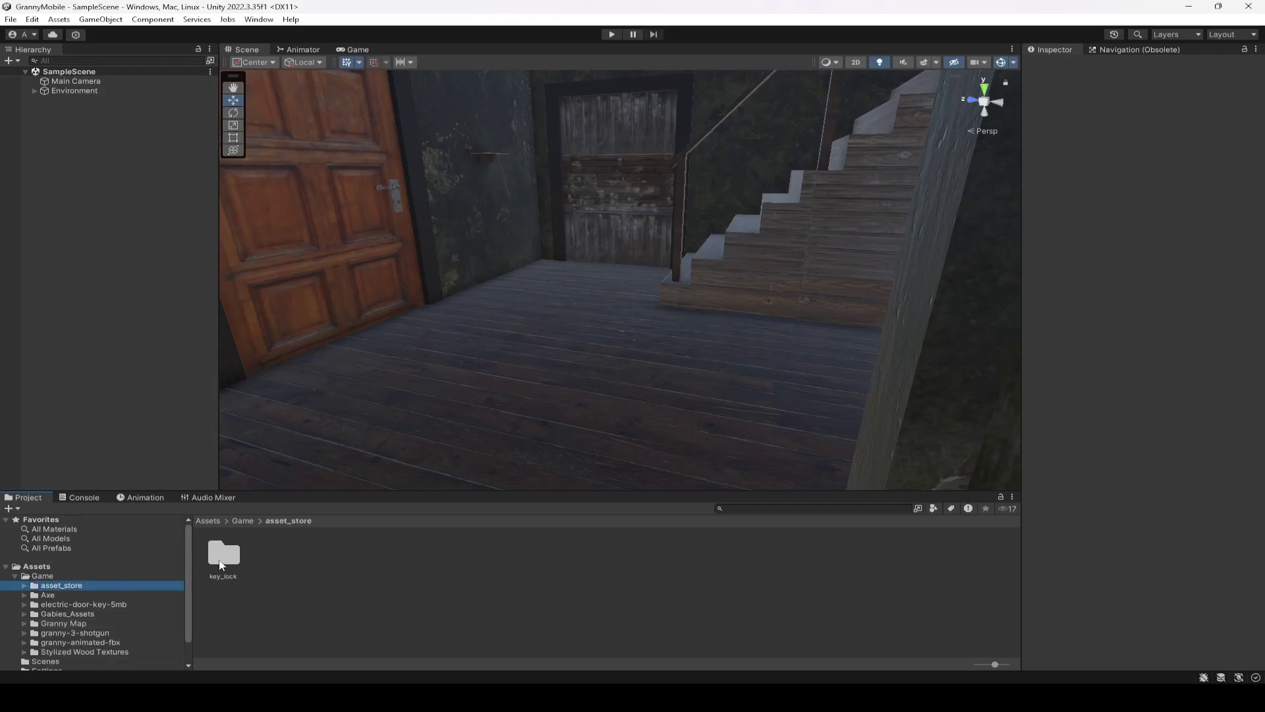
double_click(224, 554)
double_click(325, 555)
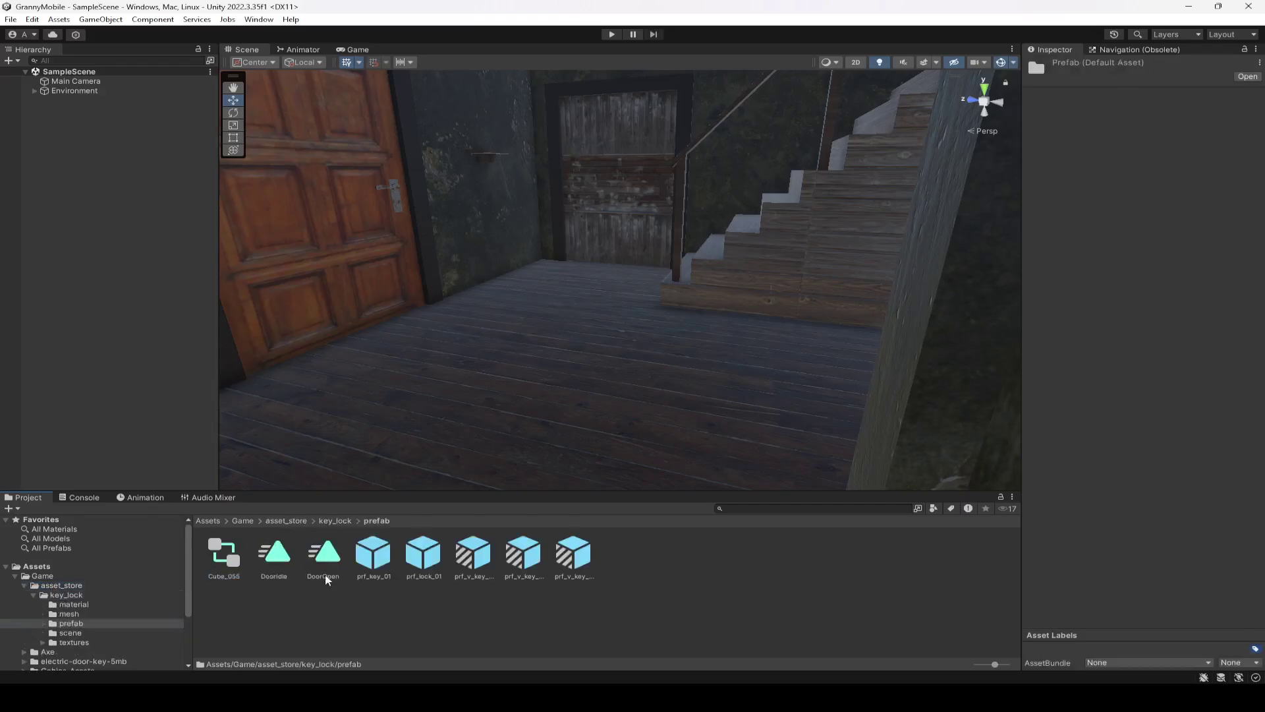
left_click(373, 557)
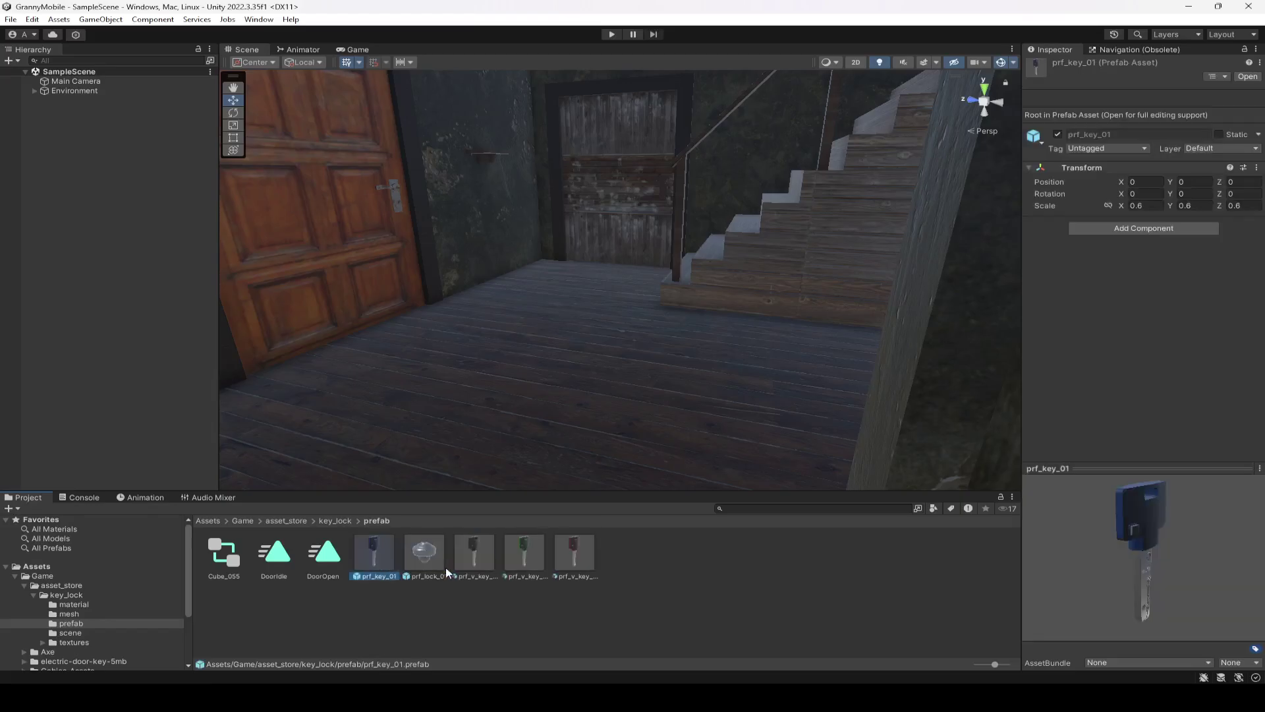
left_click(522, 551)
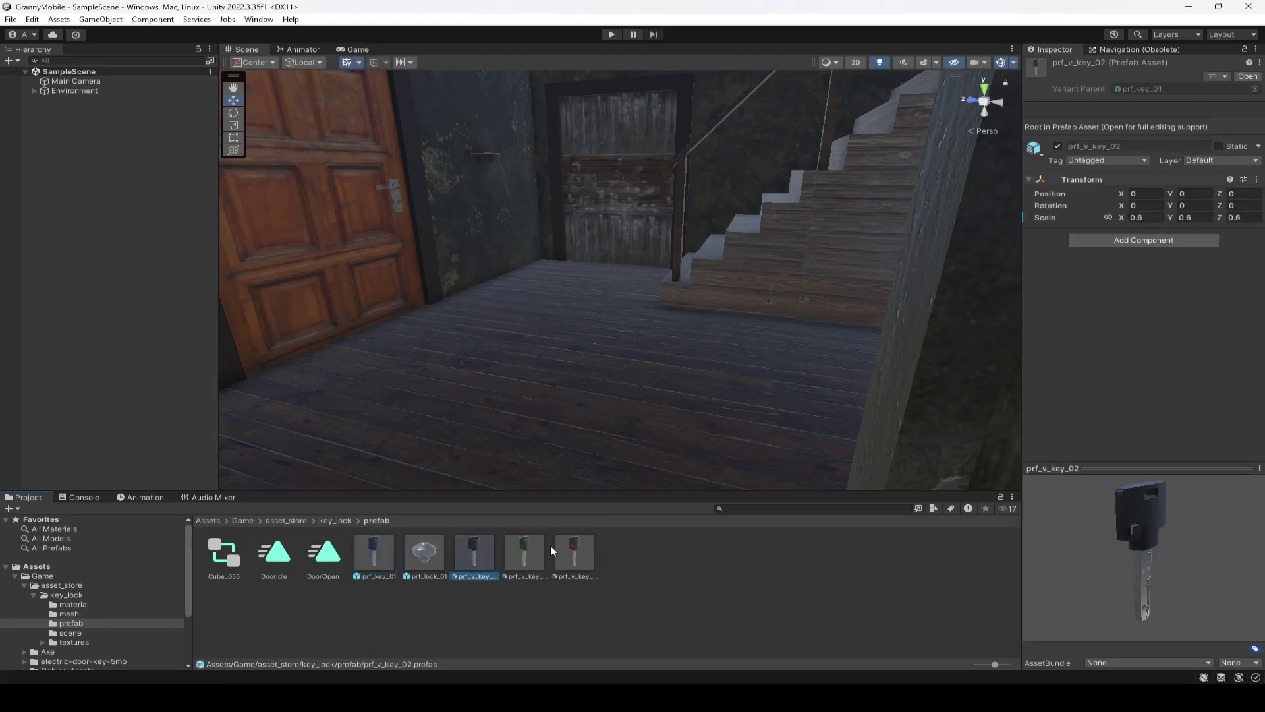
left_click(565, 547)
- Delete the DoorOpen and DoorIdle clips and the Cube_055 animator controller from key_lock
left_click(320, 559)
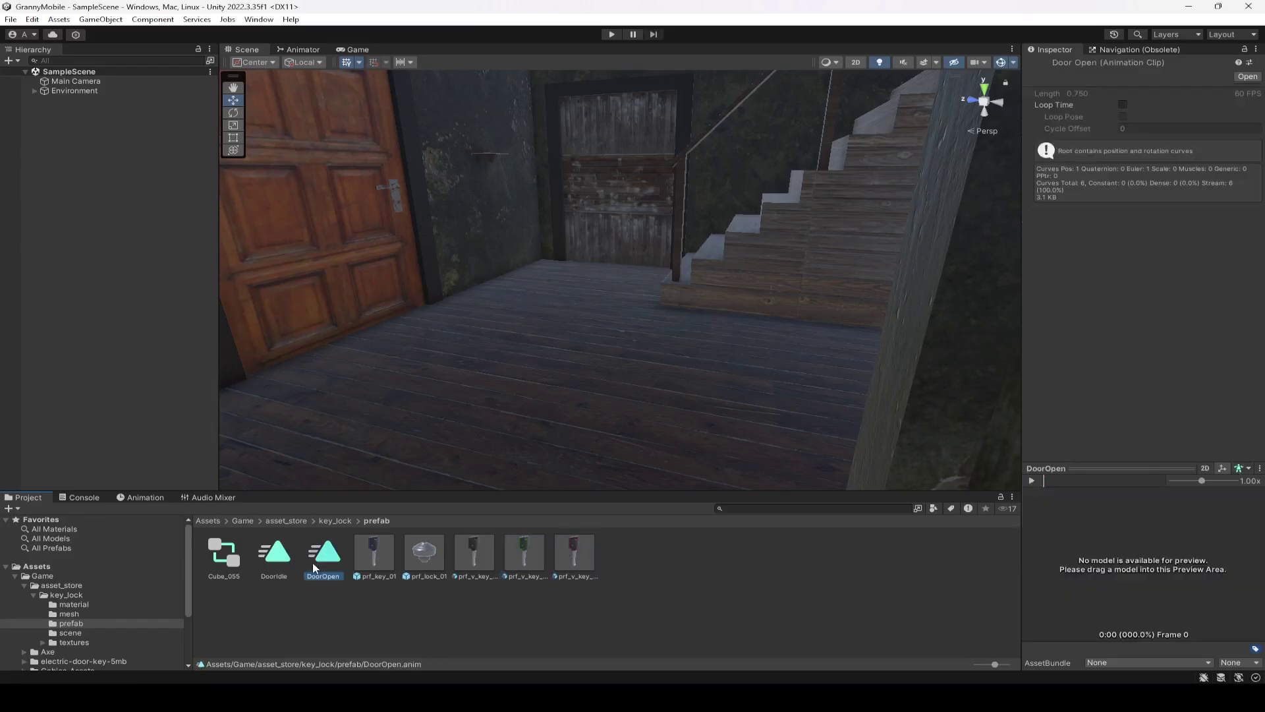
left_click(276, 561, "ctrl")
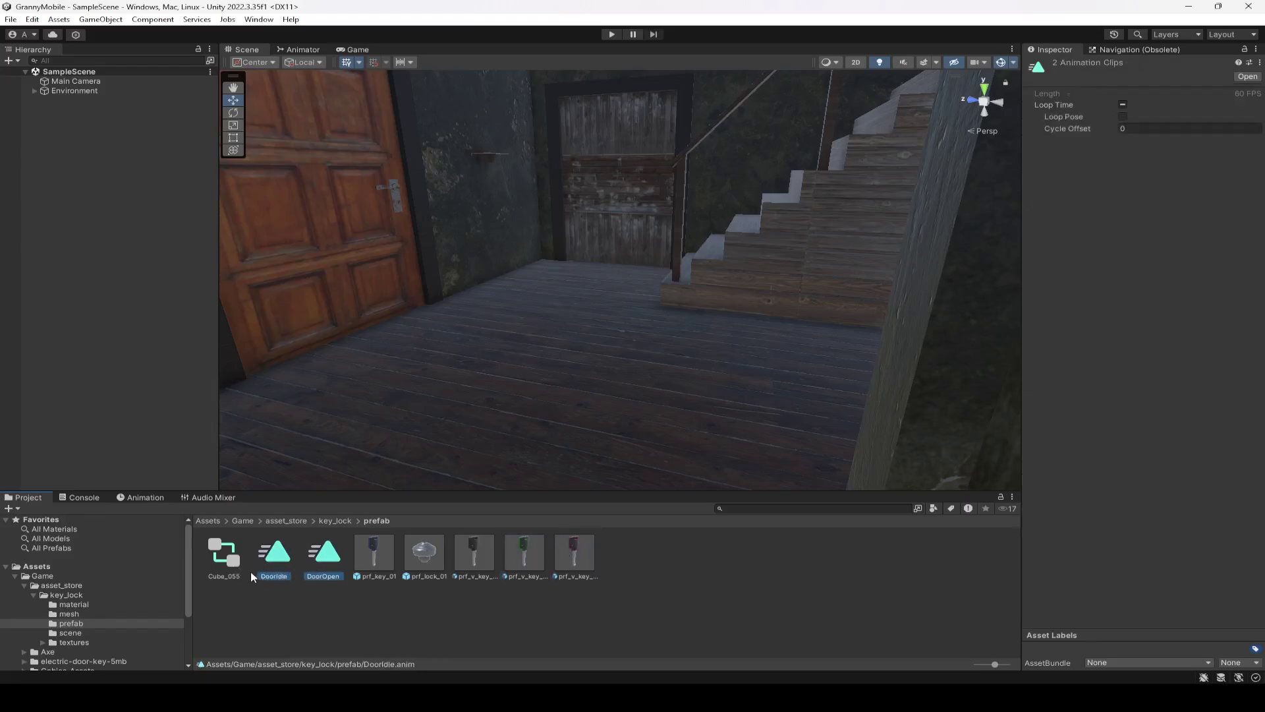
left_click(220, 567)
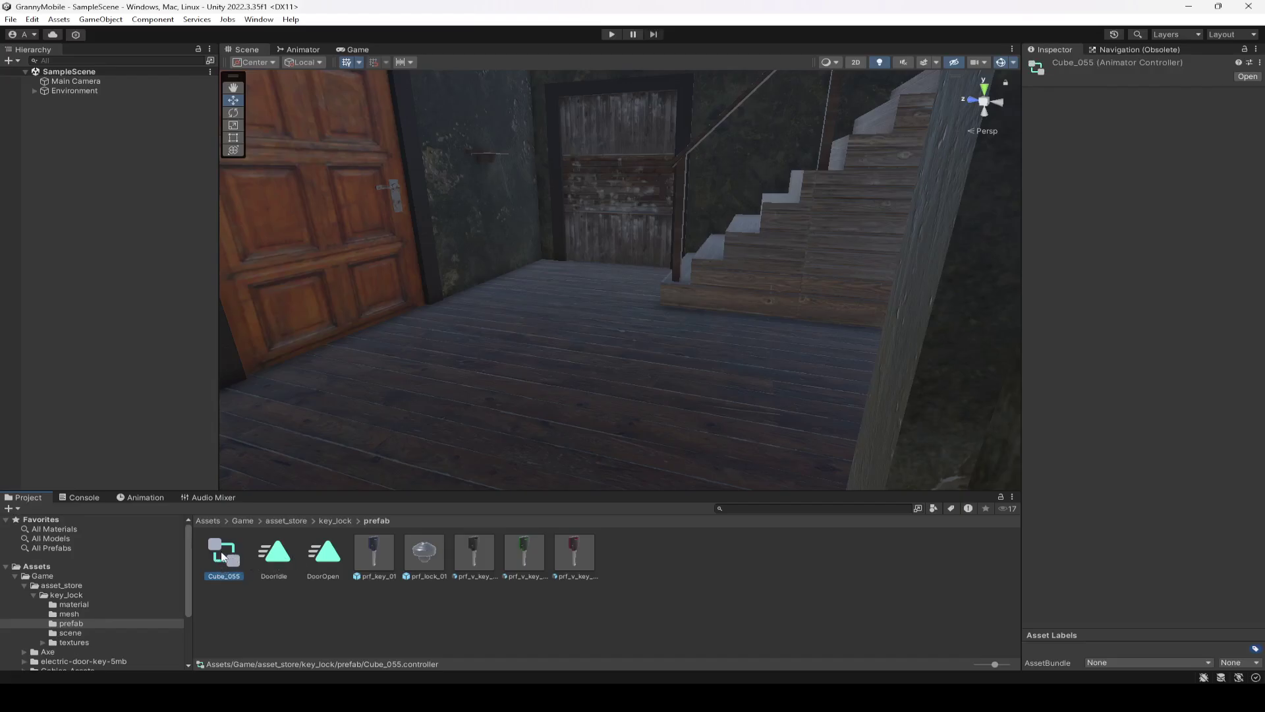
left_click(323, 554, "shift")
key("Delete")
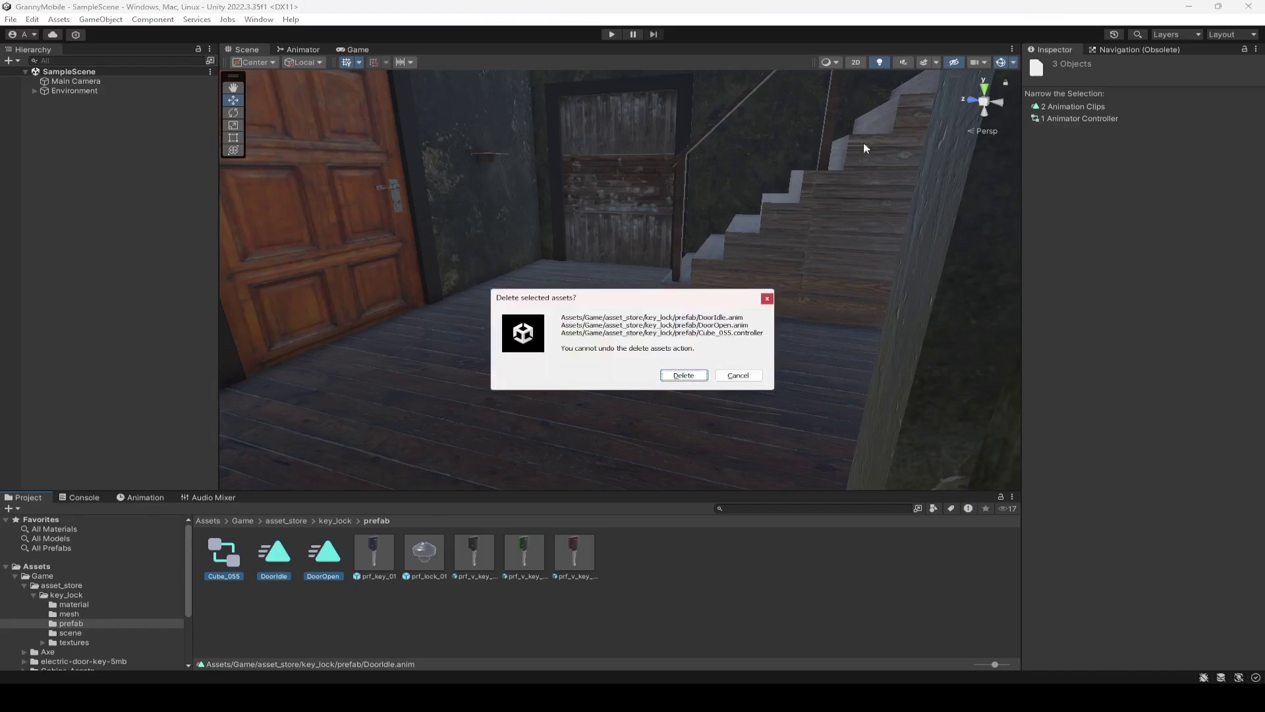
left_click(684, 375)
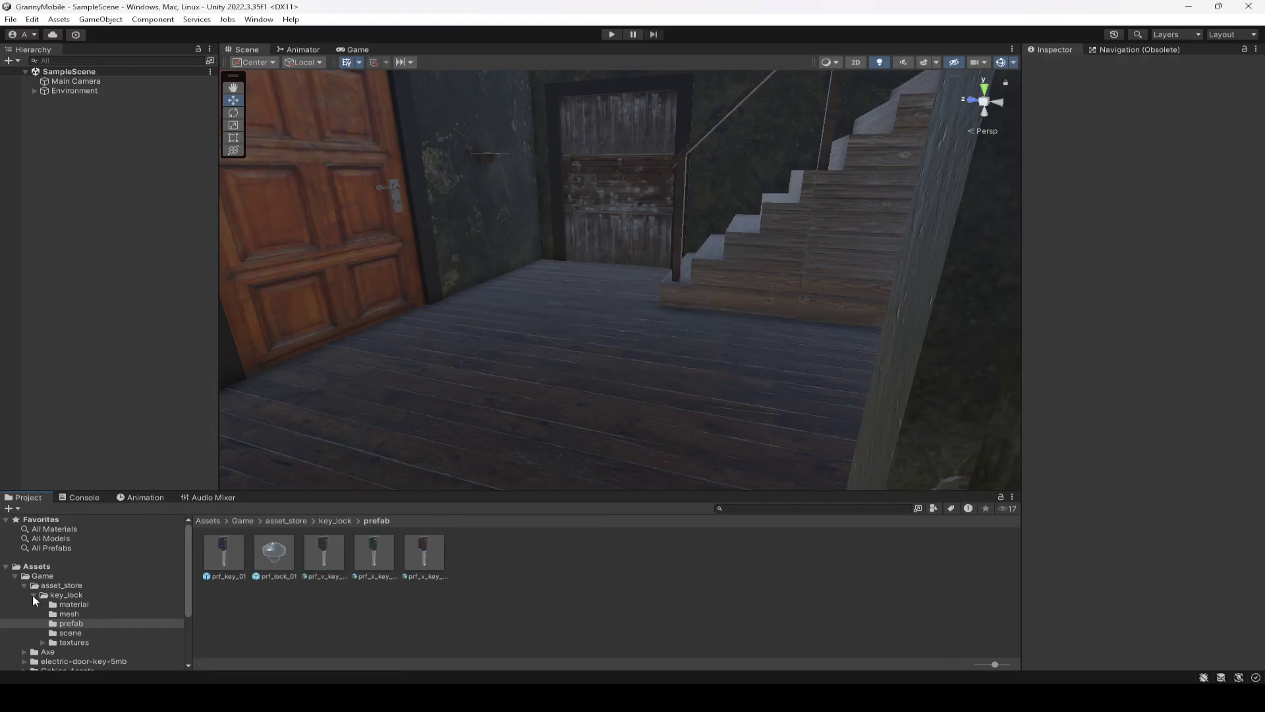
- Inspect the axe and axe_Bloody prefabs in the Axe folder, rotating the bloody axe preview
left_click(33, 595)
left_click(24, 585)
left_click(48, 595)
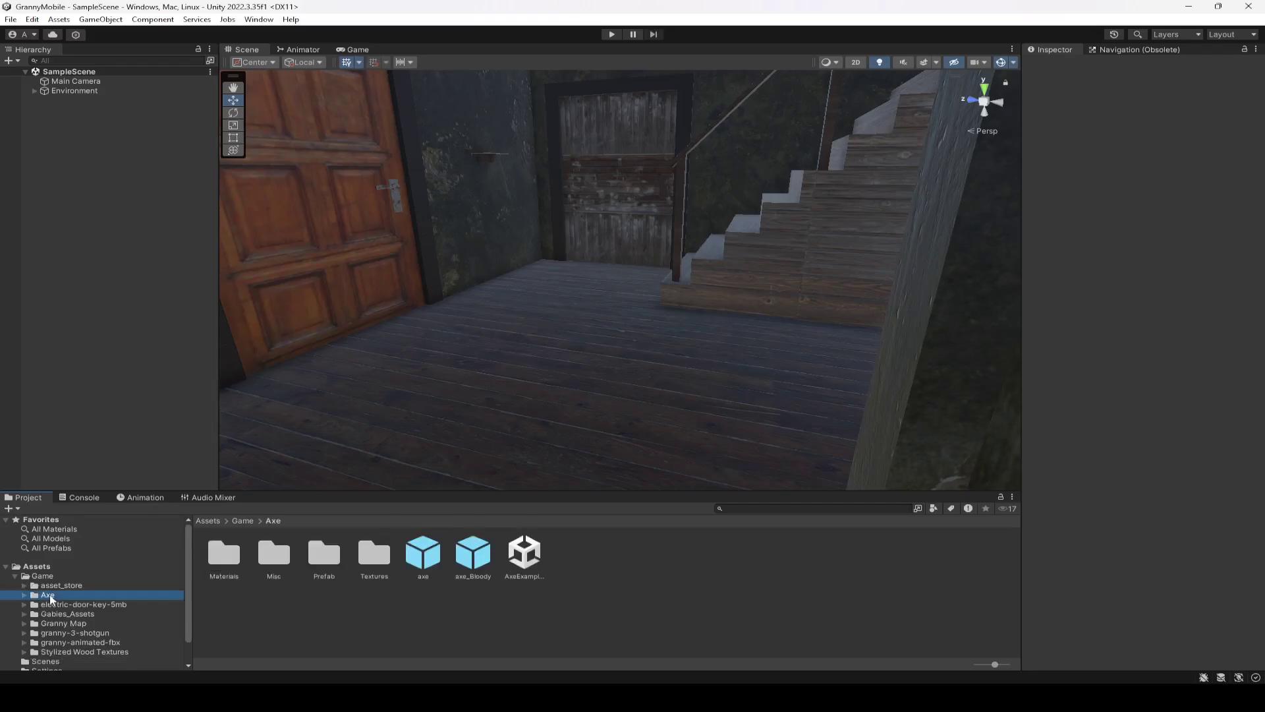
left_click(422, 556)
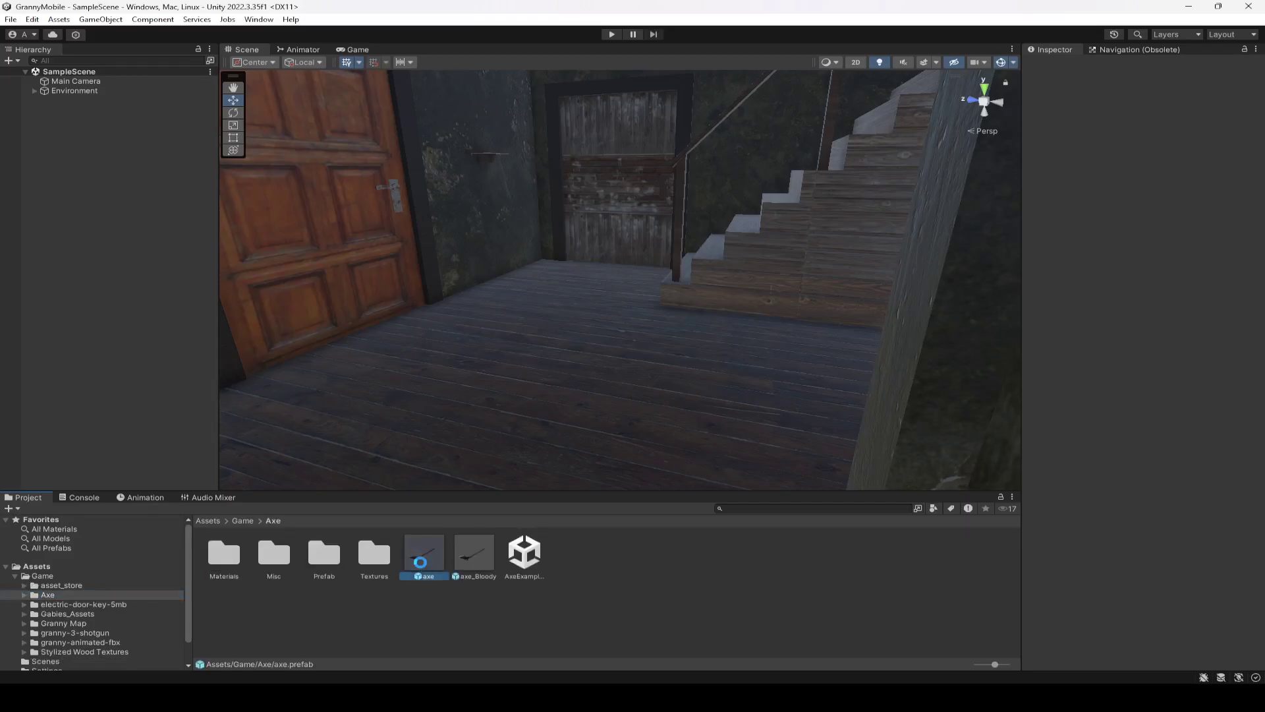
left_click(473, 554)
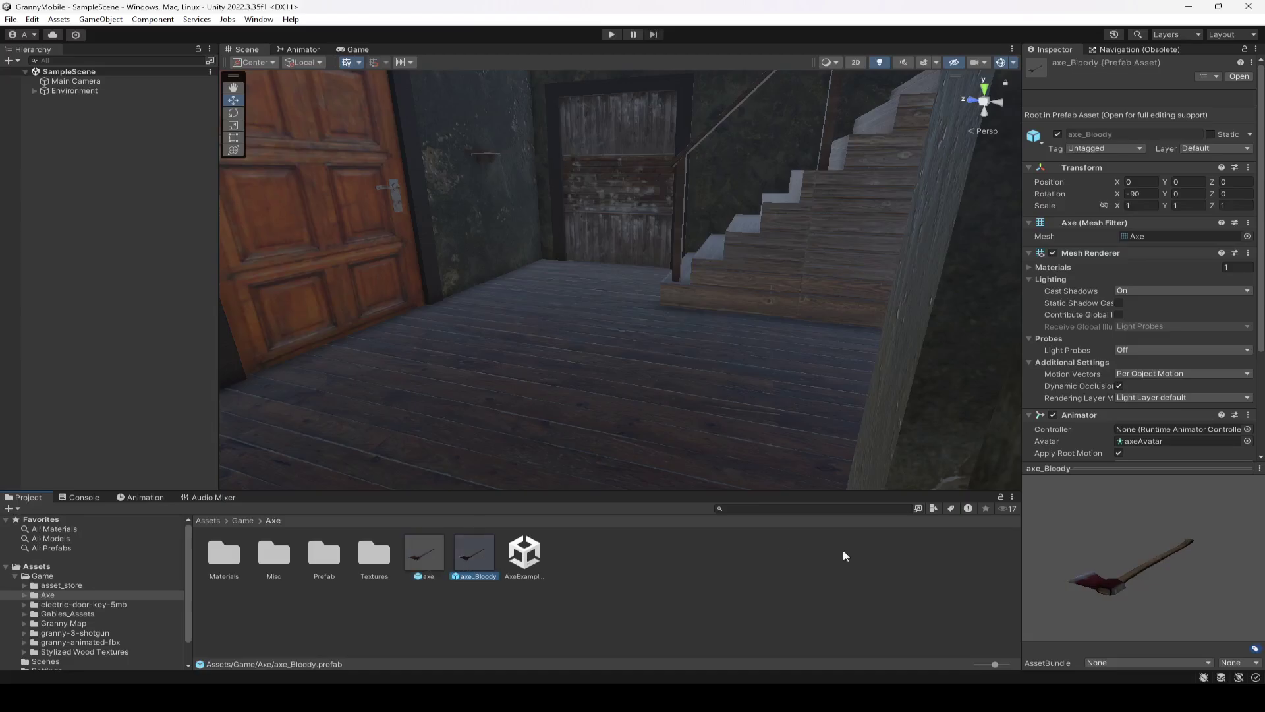
left_click(435, 568)
left_click(472, 560)
left_click_drag(1153, 569, 1077, 629)
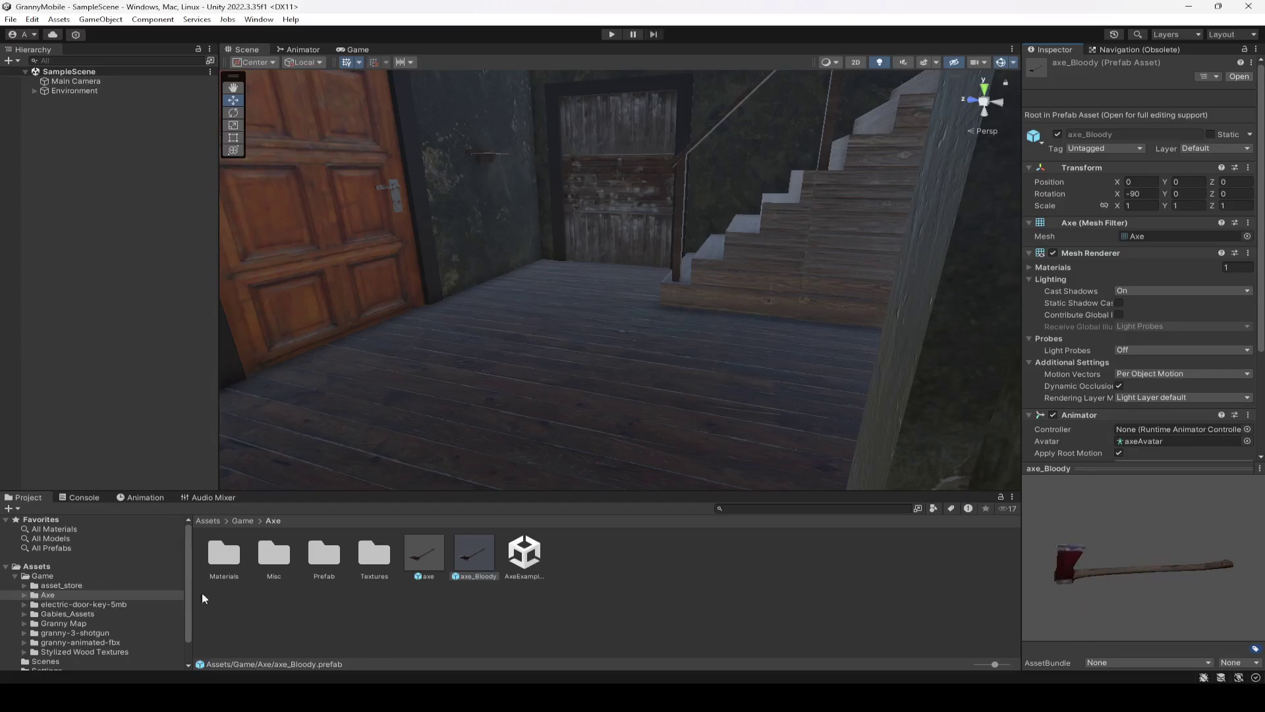
- Inspect and rotate the Electric door key model in electric-door-key-5mb/source, trying it in the scene
left_click(74, 604)
double_click(230, 562)
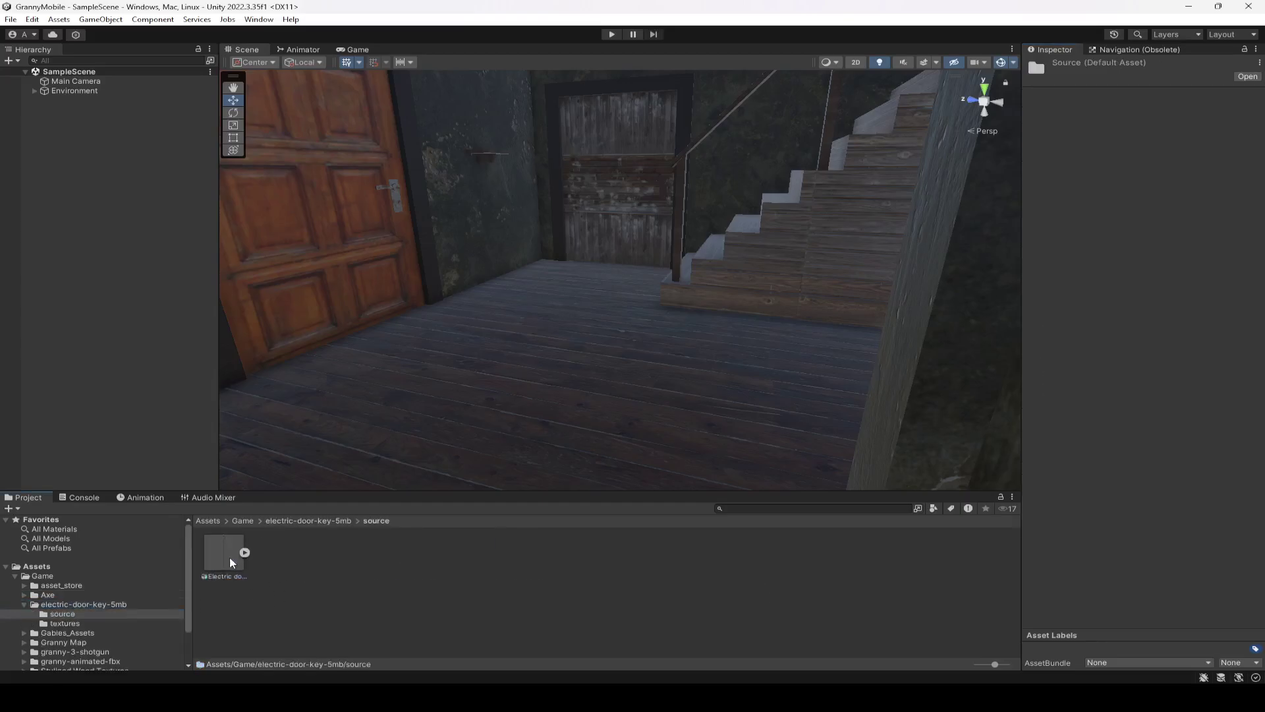
left_click(229, 557)
left_click_drag(1143, 566, 1033, 553)
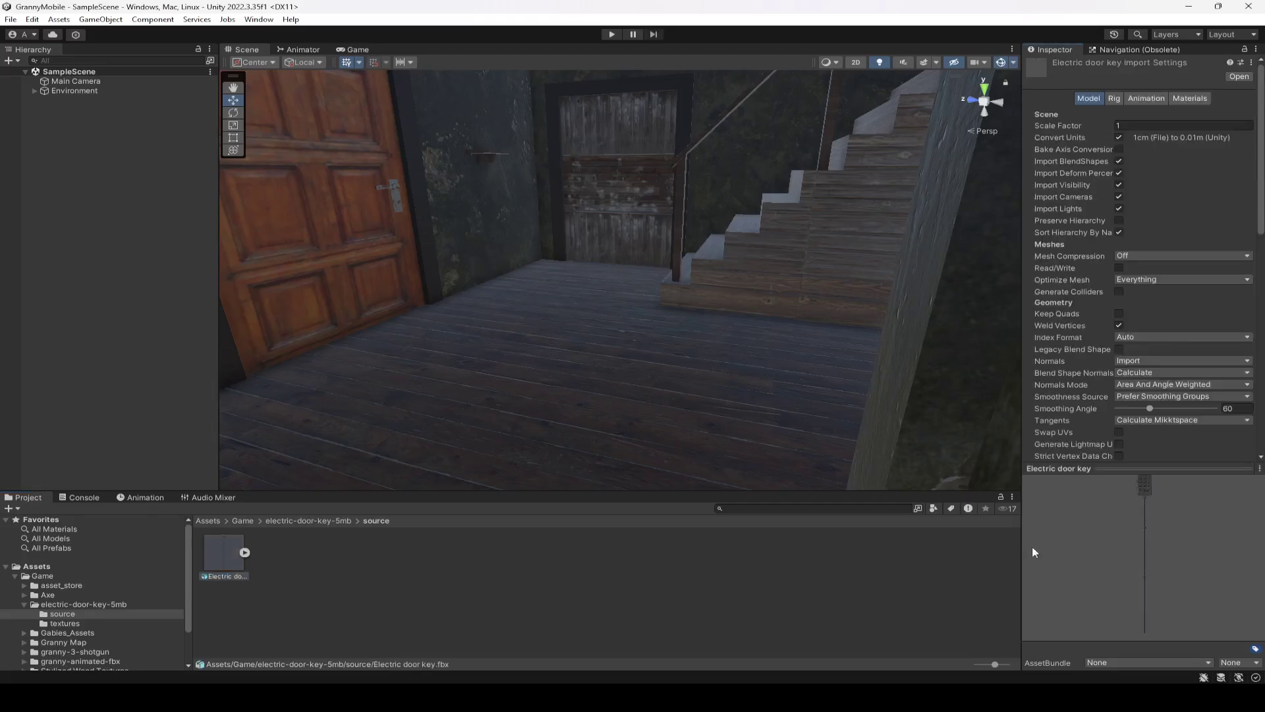
mouse_move(1184, 526)
left_mouse_down()
mouse_move(1165, 560)
mouse_move(1194, 535)
left_mouse_up()
left_click_drag(220, 556, 288, 567)
left_click(24, 604)
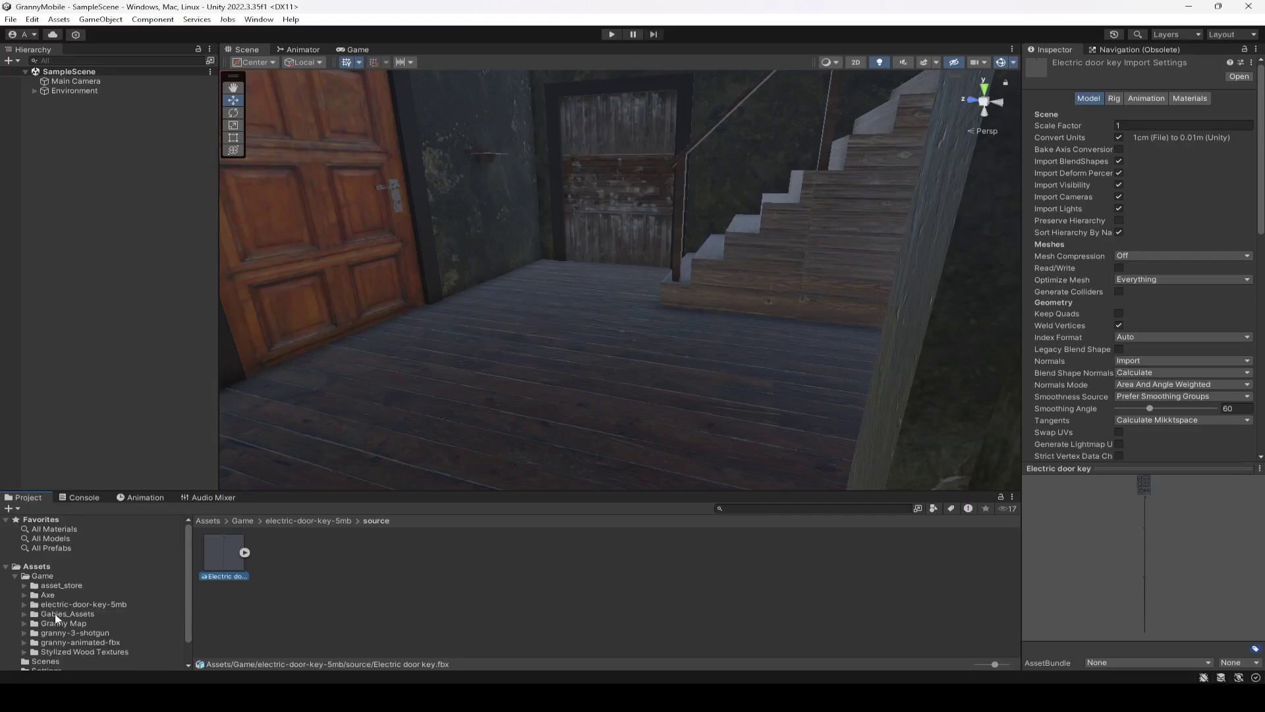
- Inspect the Simple_02 and Simple_03 prefabs in Gabies_Assets/Keys/Prefabs, rotating the Simple_02 preview
left_click(58, 615)
double_click(227, 553)
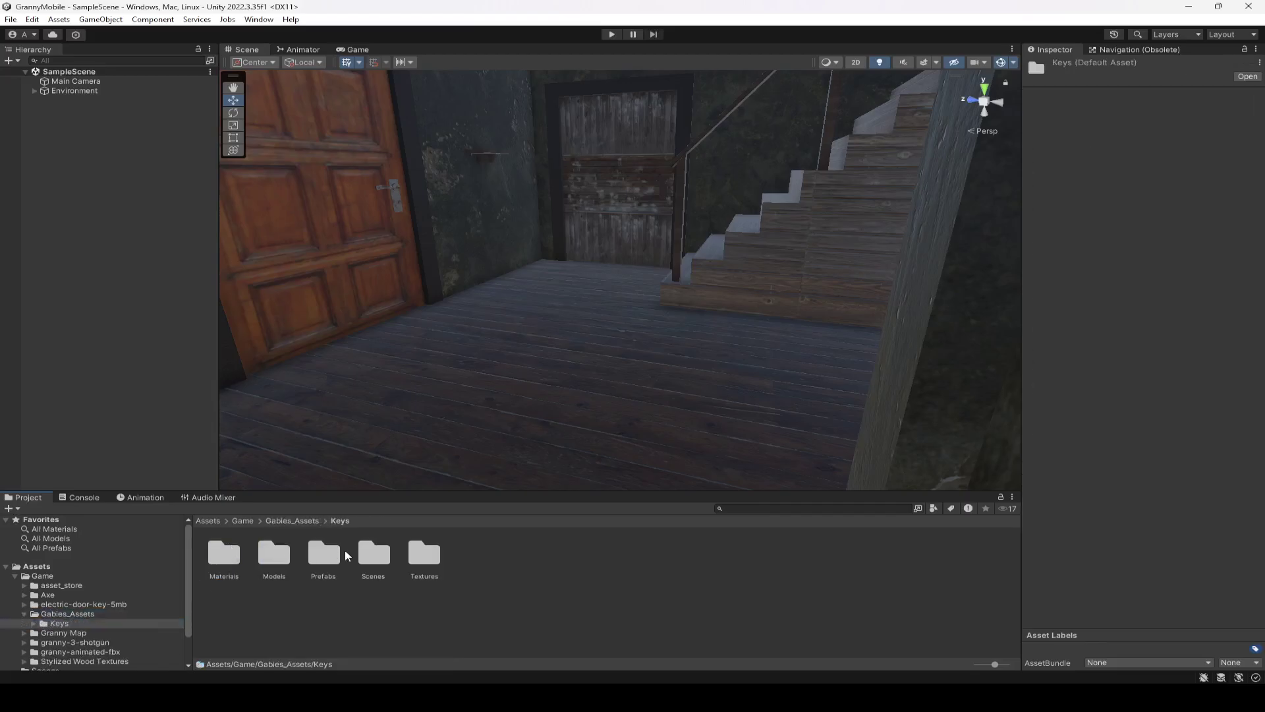
double_click(324, 554)
left_click(273, 554)
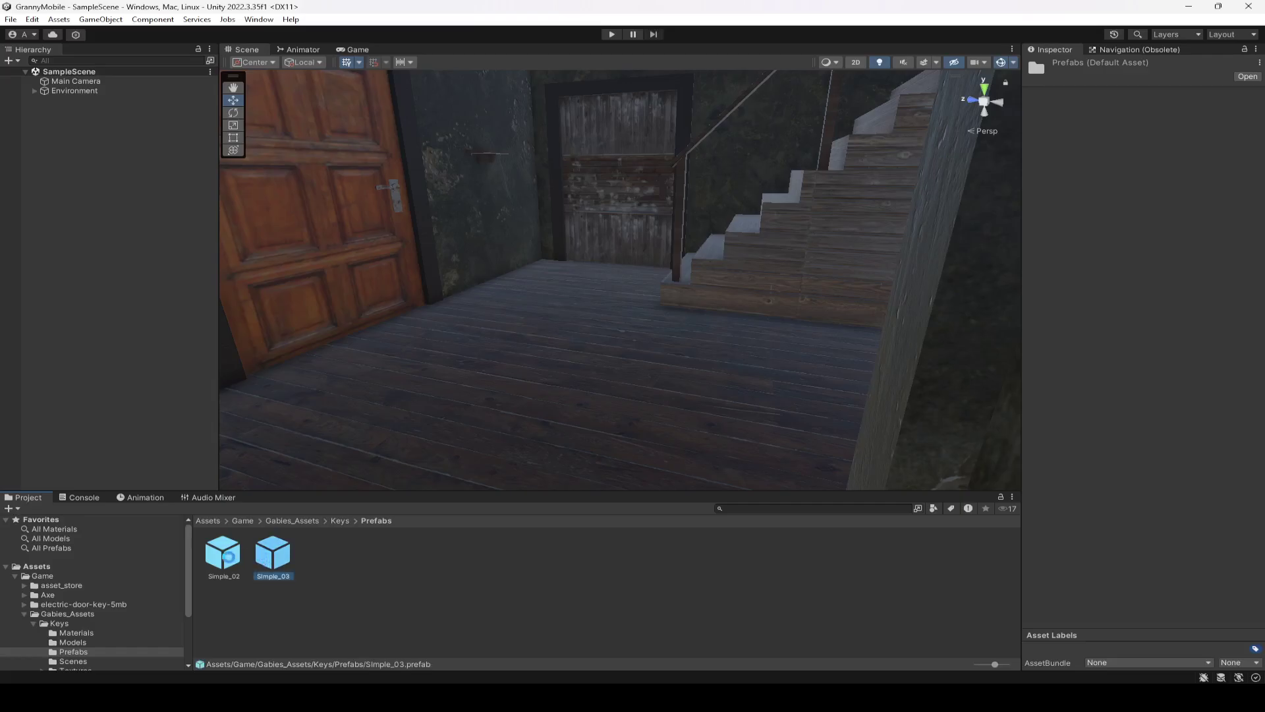
left_click(228, 555)
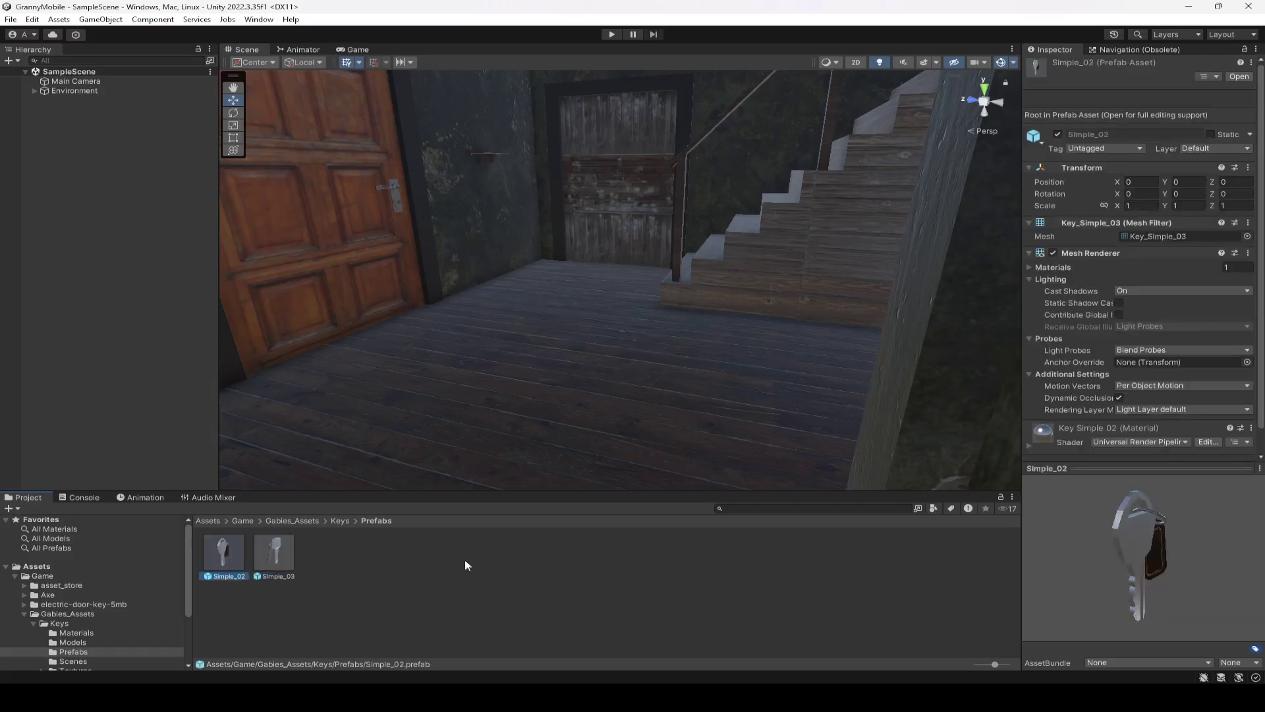
left_click_drag(1147, 561, 978, 571)
left_click(256, 551)
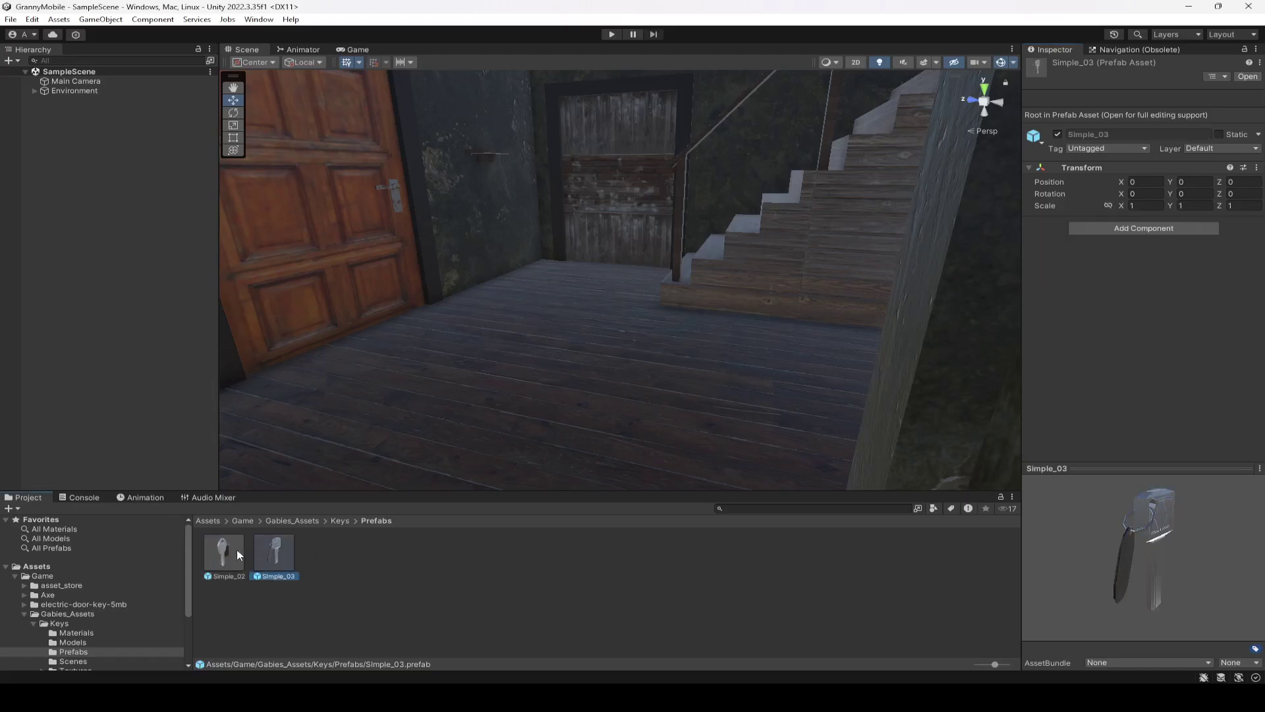
scroll(83, 620, "down", 3)
- Inspect the Shotgun model in granny-3-shotgun/source, then show the granny-animated-fbx folder
left_click(25, 544)
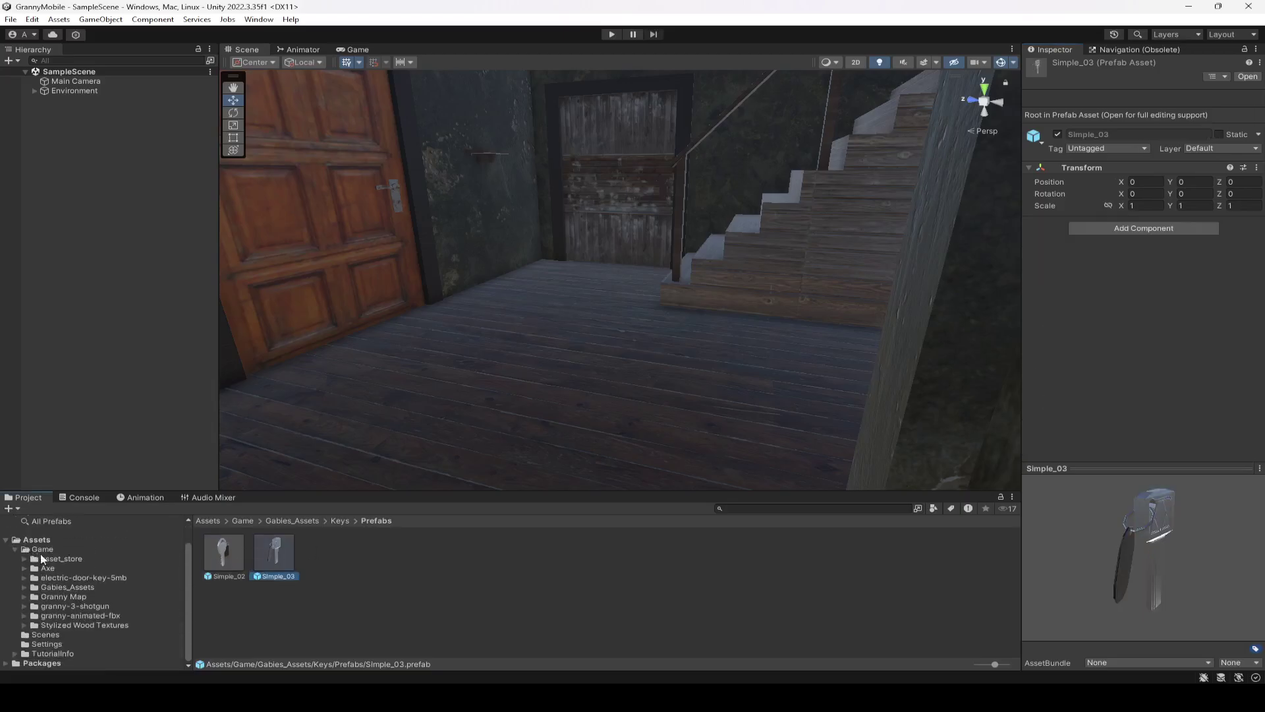
left_click(73, 606)
double_click(224, 557)
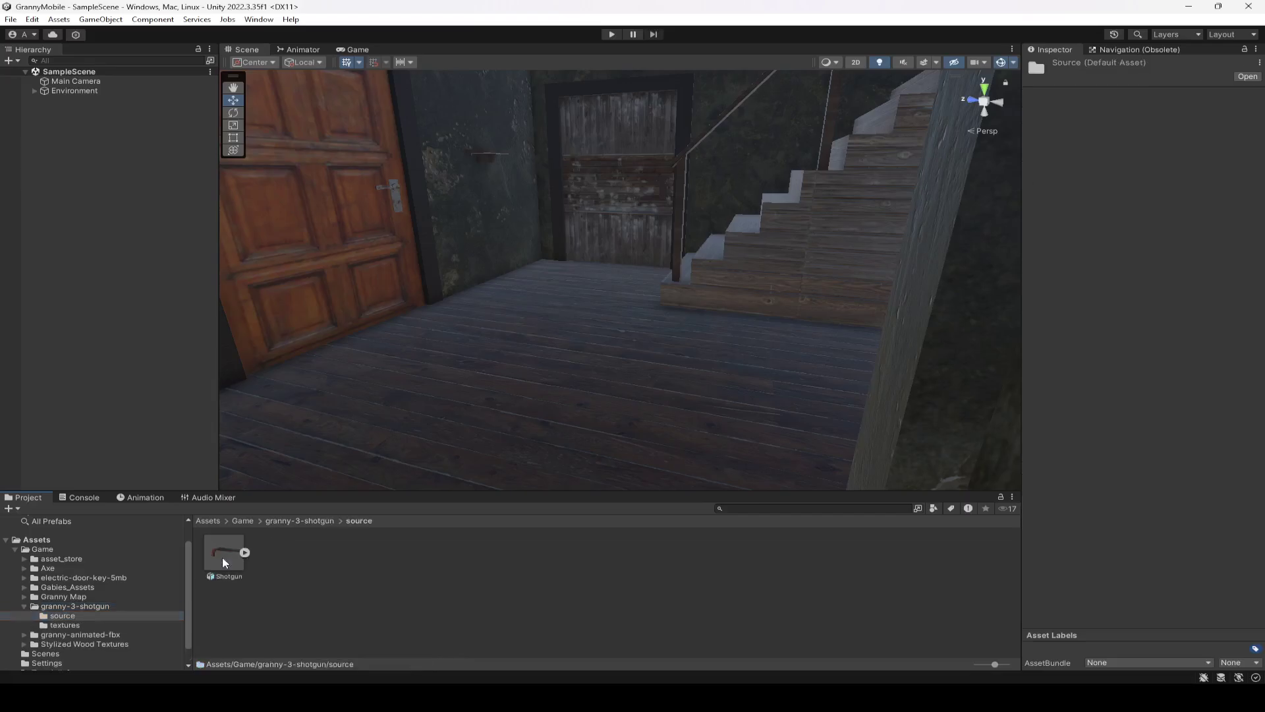
left_click(228, 557)
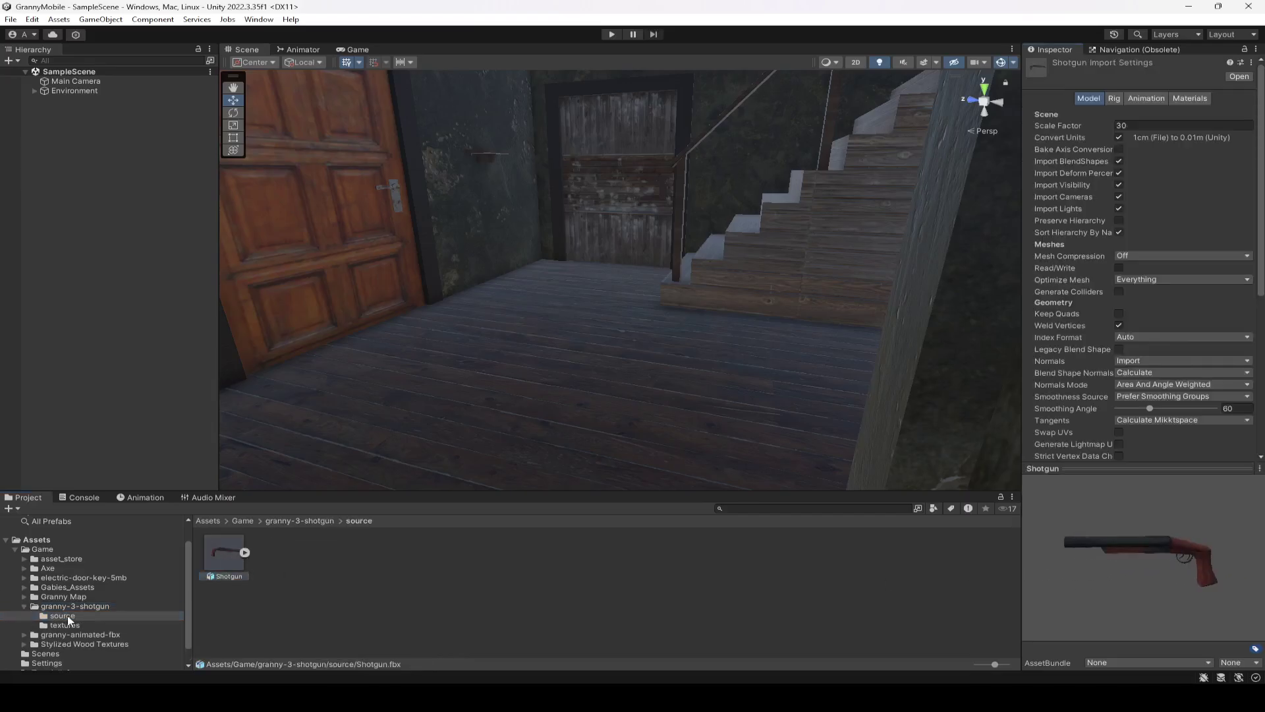
left_click(25, 607)
left_click(66, 615)
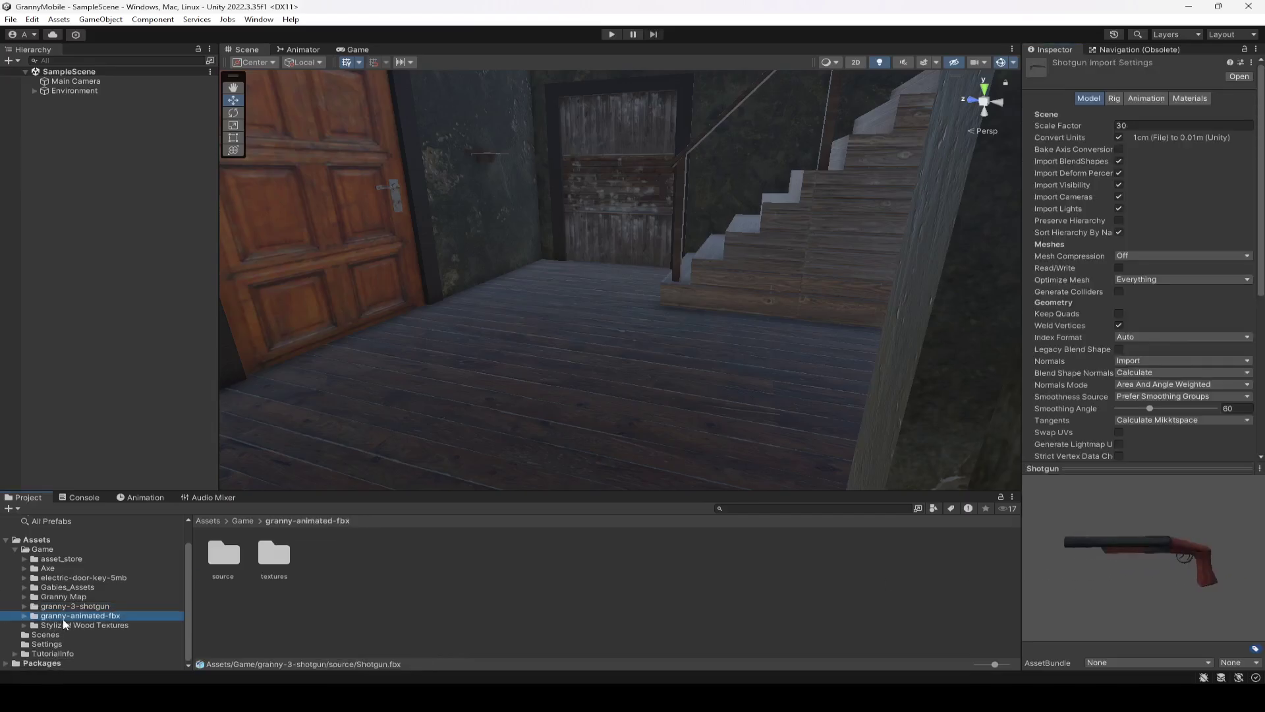
- Inspect GrannyTest6 from granny-animated-fbx/source, place it beside the door and check its Scale Factor
double_click(222, 557)
left_click(273, 553)
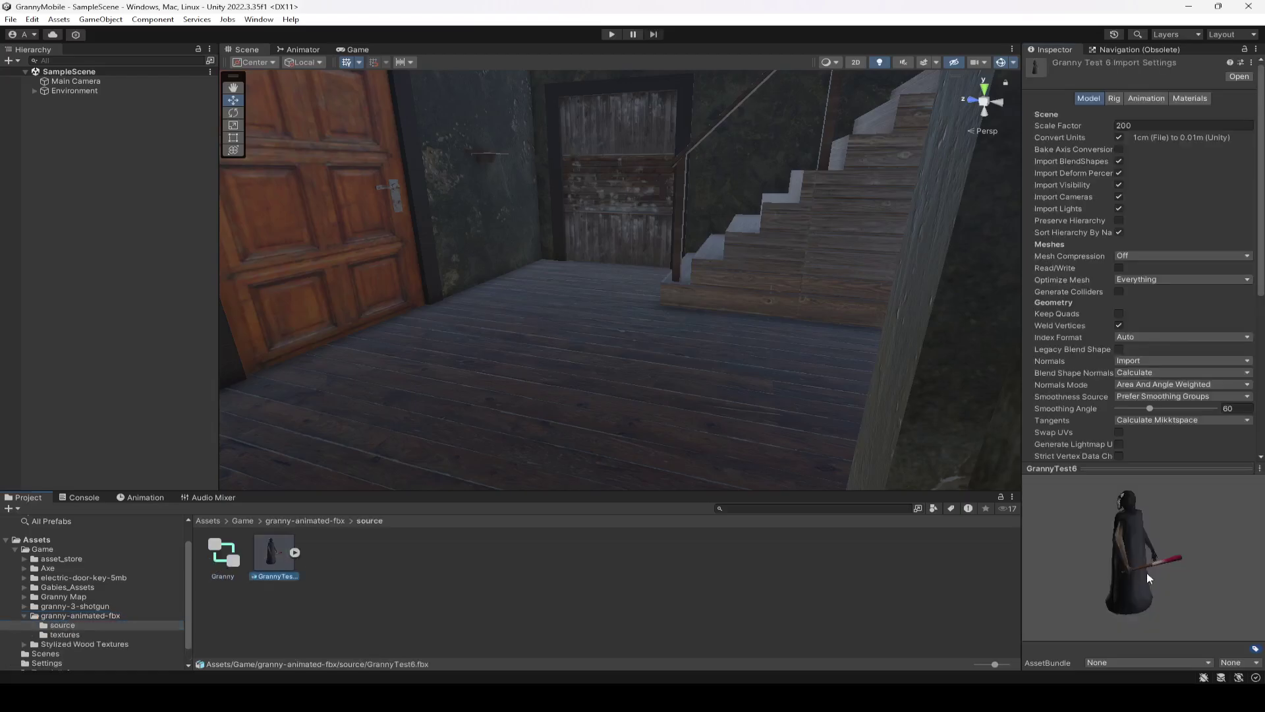
mouse_move(1032, 557)
left_mouse_down()
mouse_move(1065, 600)
mouse_move(1052, 558)
left_mouse_up()
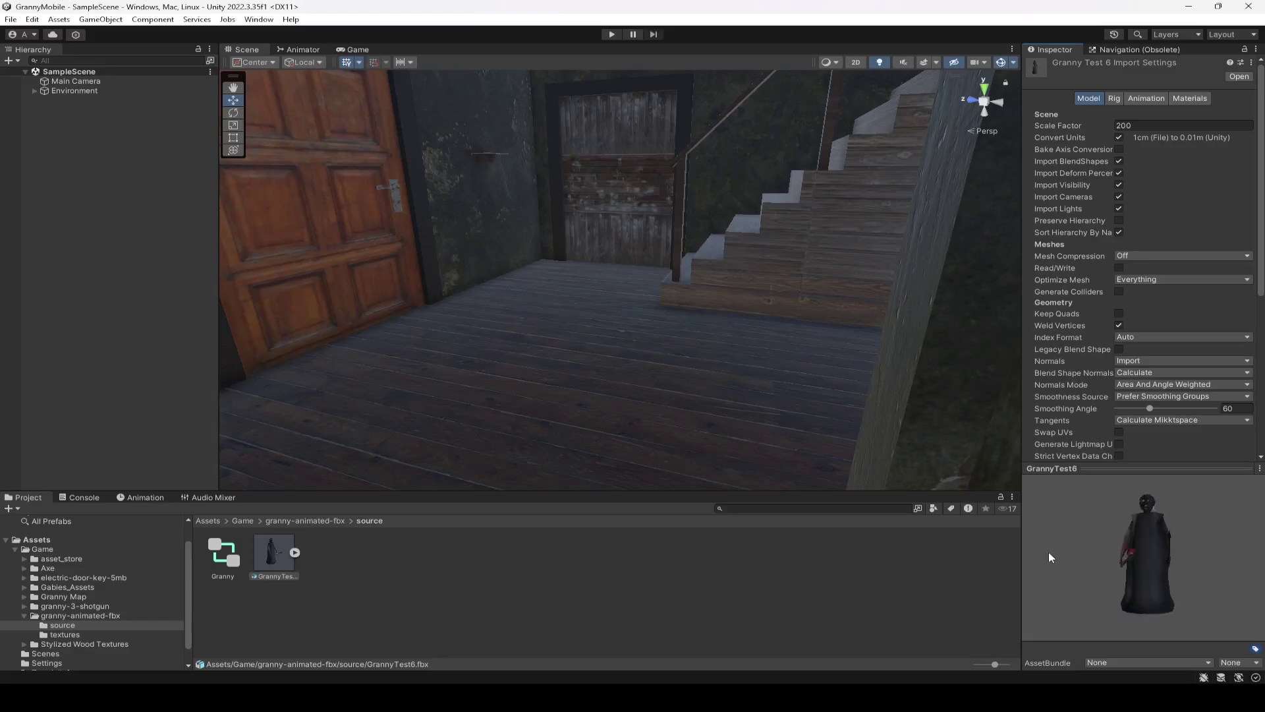
left_click_drag(286, 557, 509, 416)
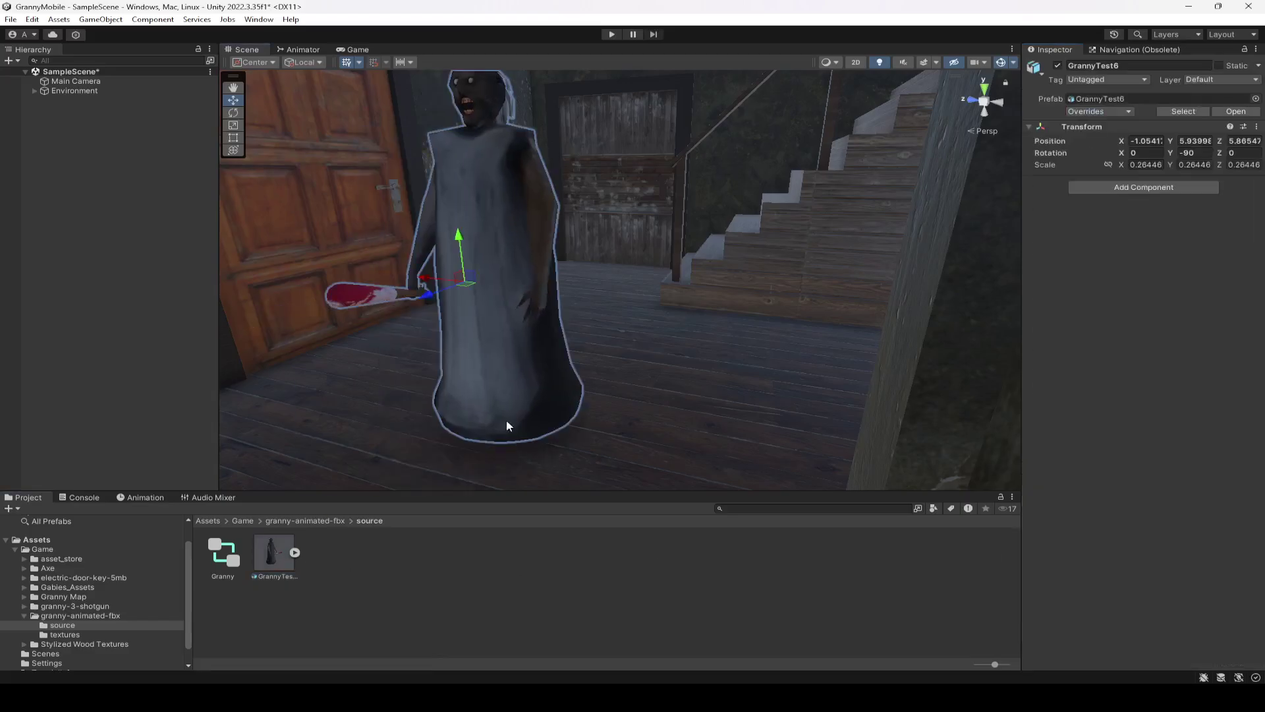
left_click(280, 551)
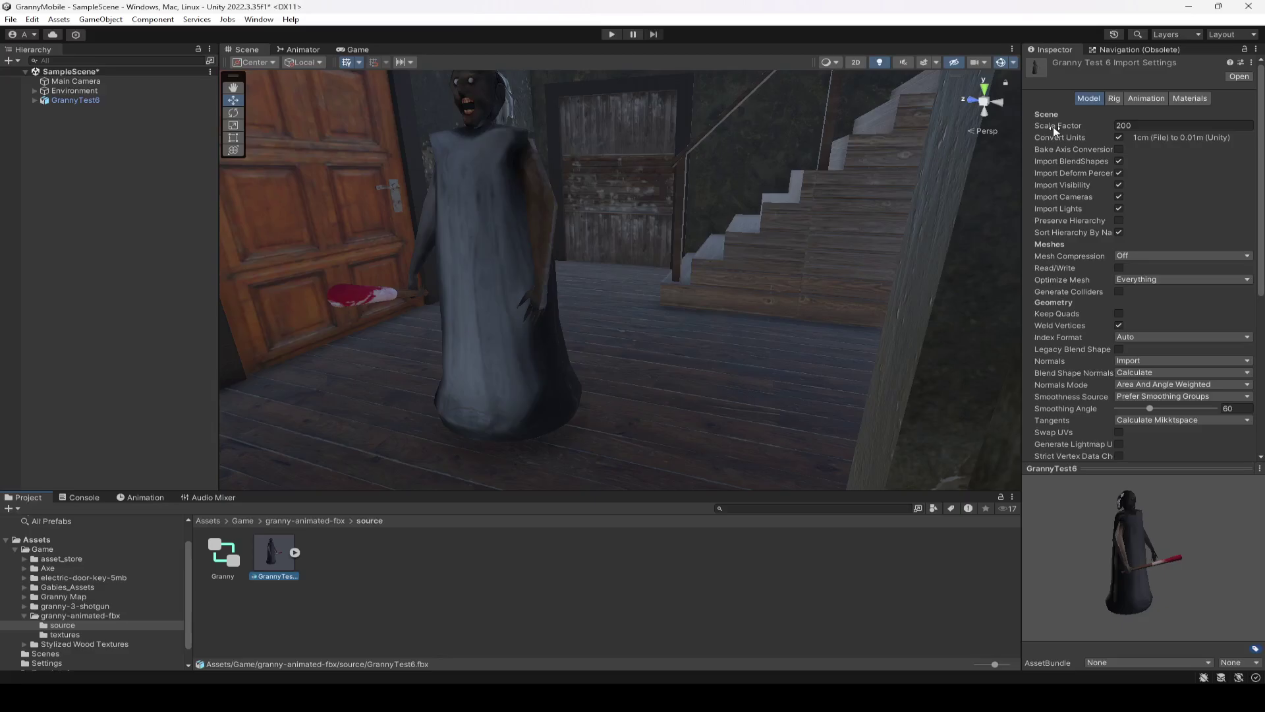
left_click(1147, 125)
- Orbit around the placed GrannyTest6 object, then delete it from the scene
left_click(74, 100)
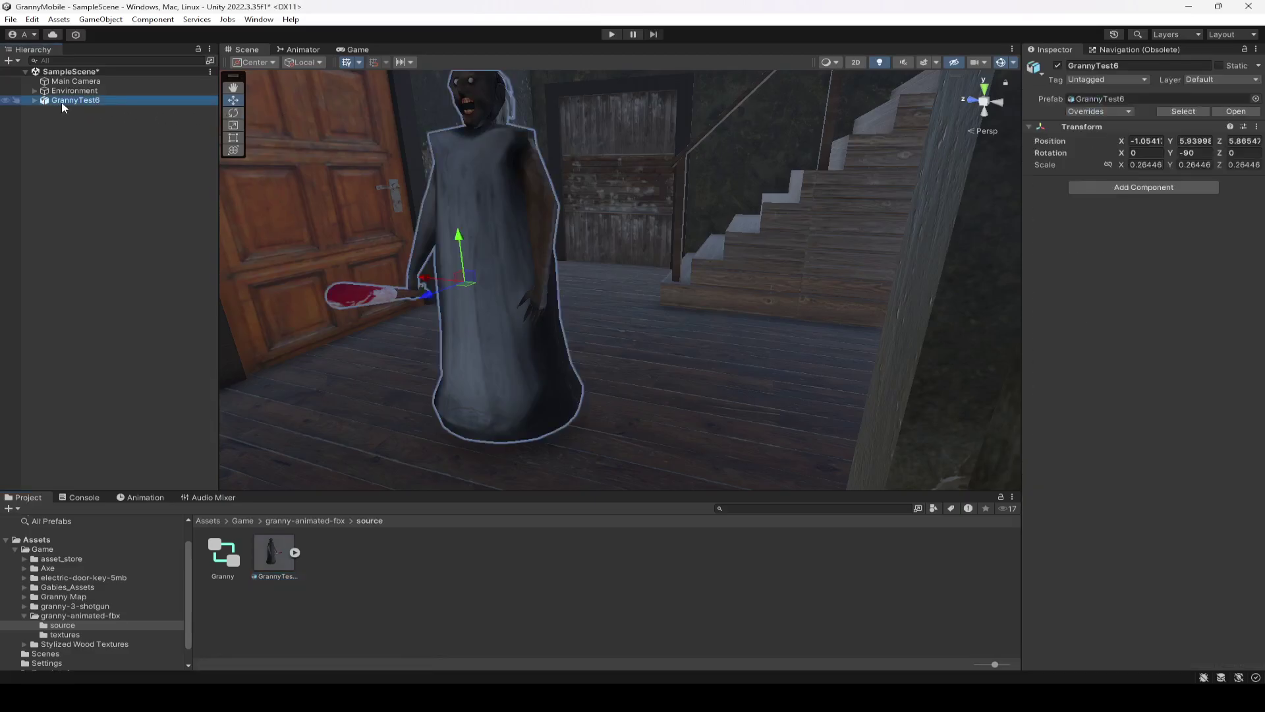
left_click_drag(653, 302, 661, 342, "alt")
scroll(269, 203, "up", 2)
left_click(90, 101)
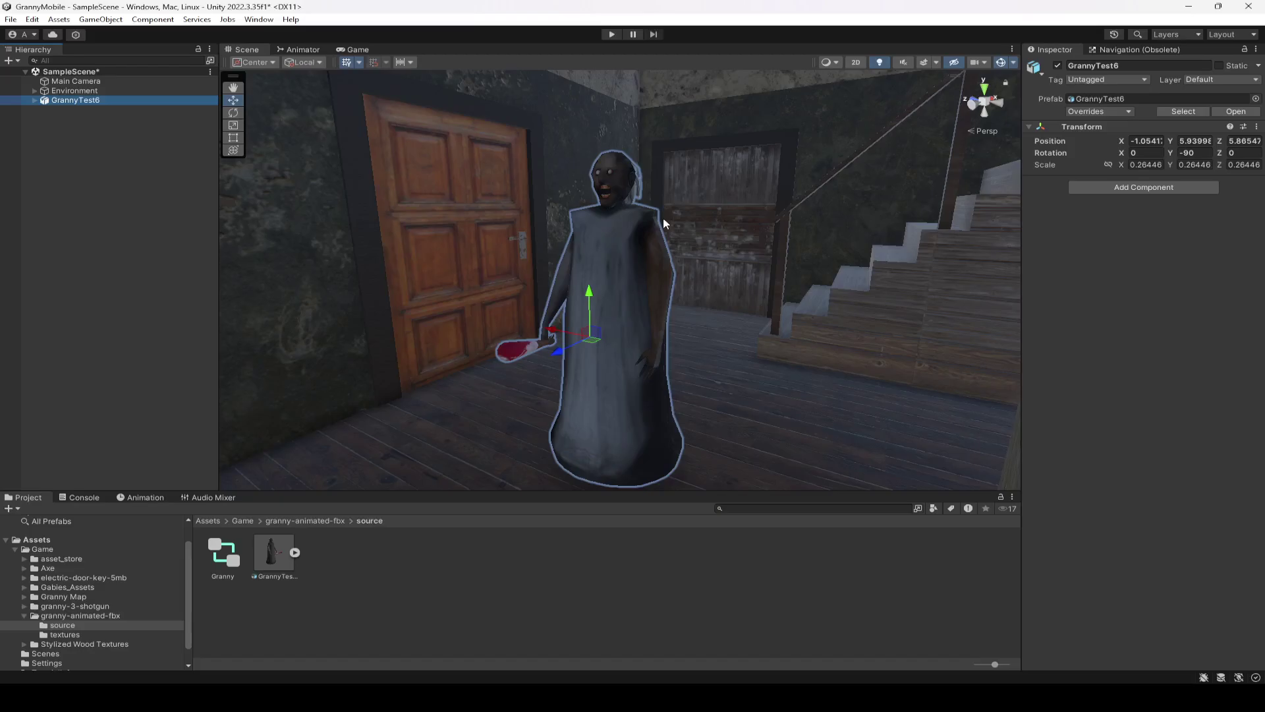
key("Delete")
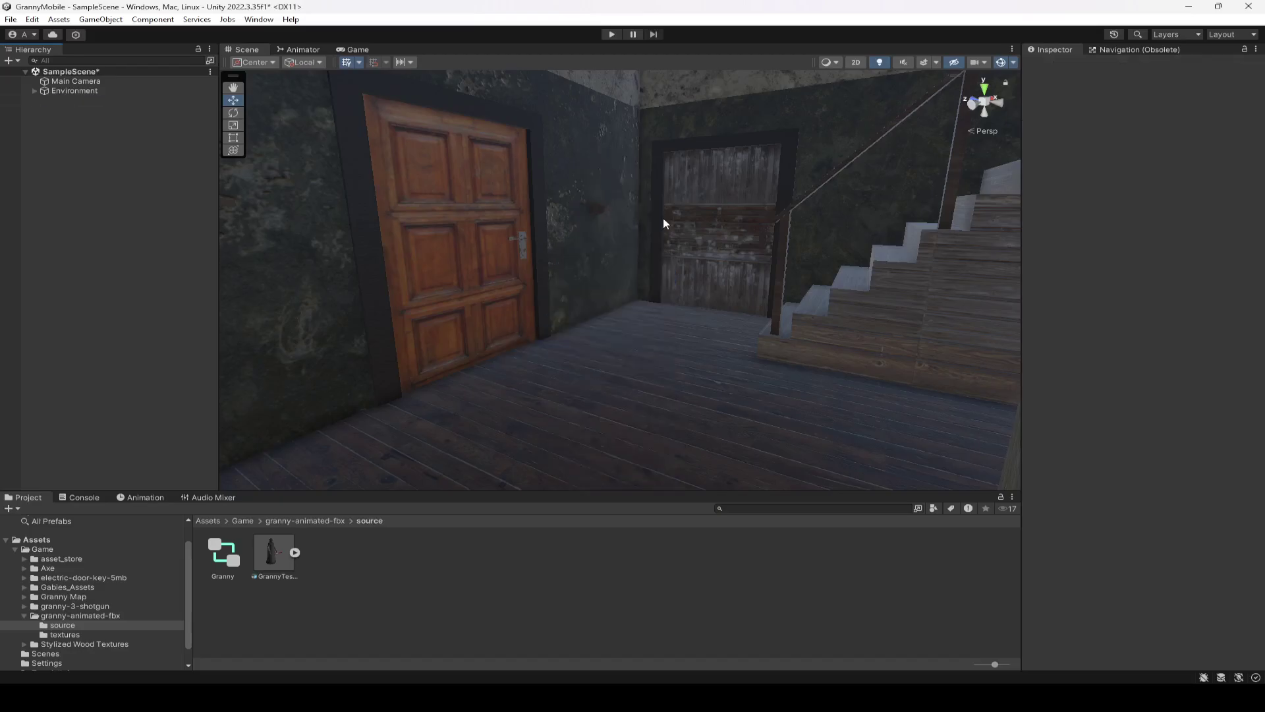
left_click(212, 564)
- Open the Granny animator controller's state graph with its Idle, Hit and Walk states
double_click(211, 565)
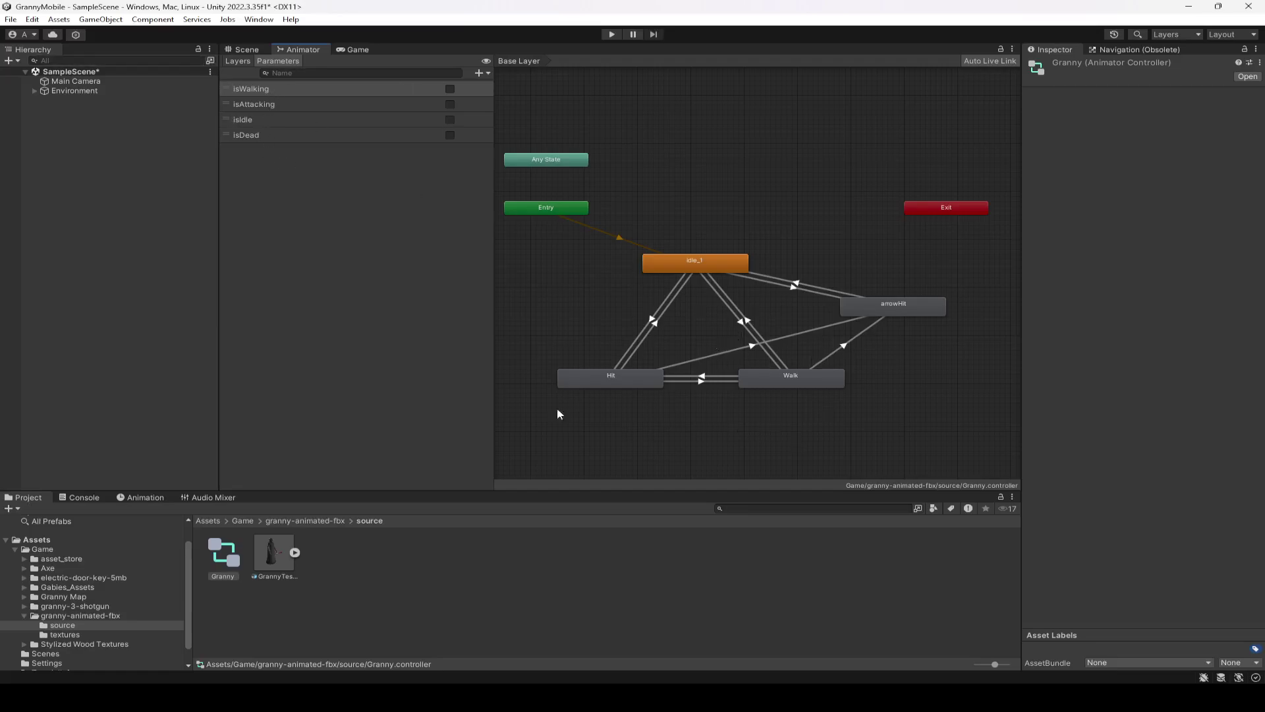
left_click(25, 615)
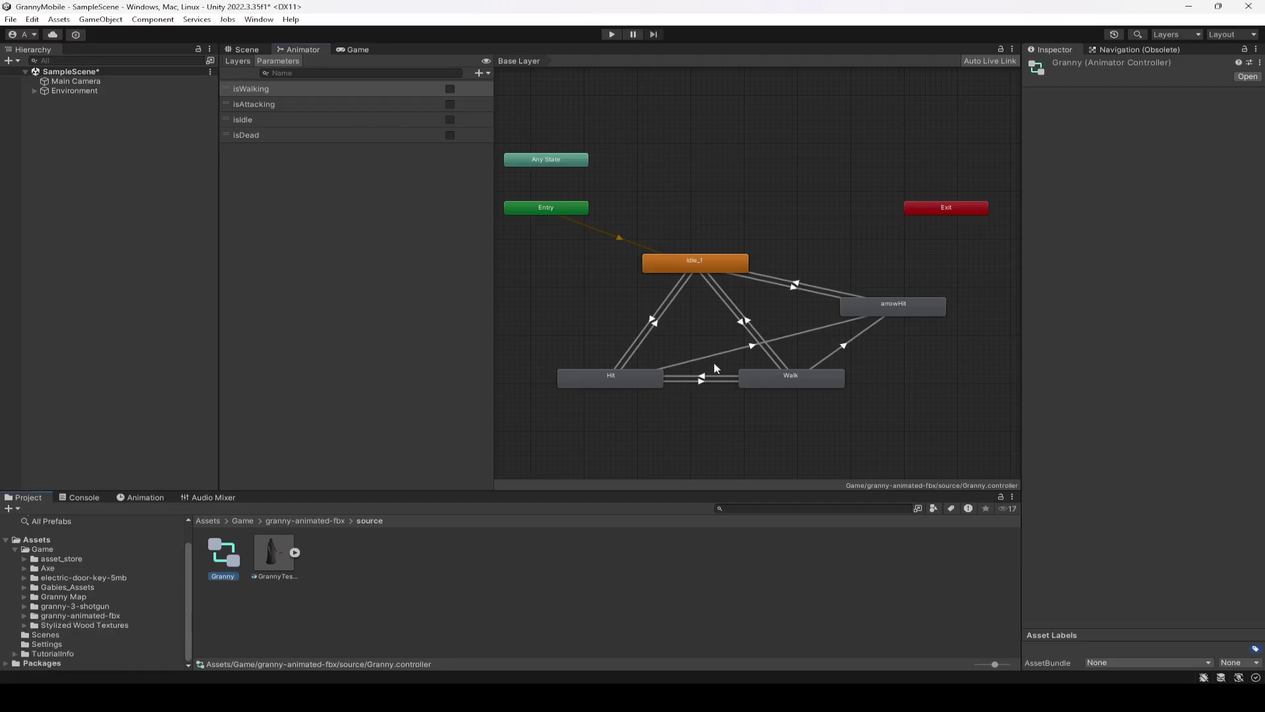
left_click(54, 616)
- Browse the Chevron and Herringbone folders in Stylized Wood Textures/Materials, then return to the scene facing the door
left_click(83, 626)
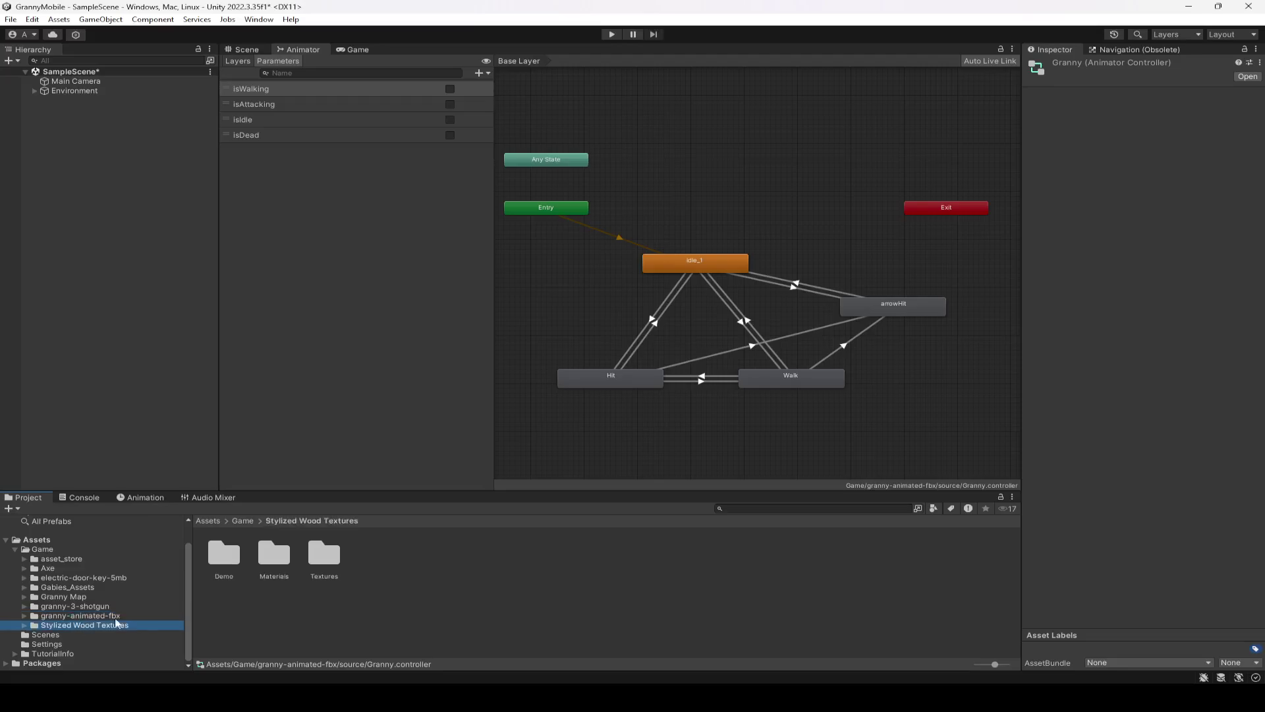
double_click(274, 568)
left_click(274, 567)
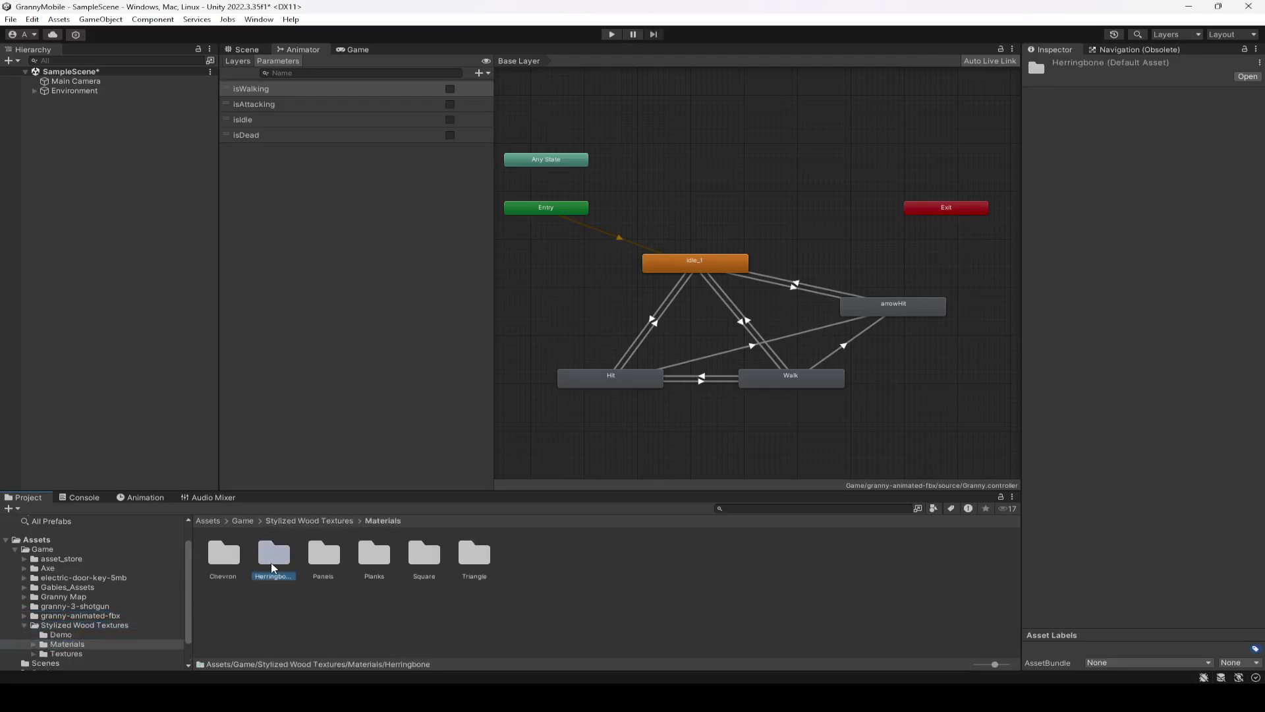
double_click(232, 559)
left_click(382, 521)
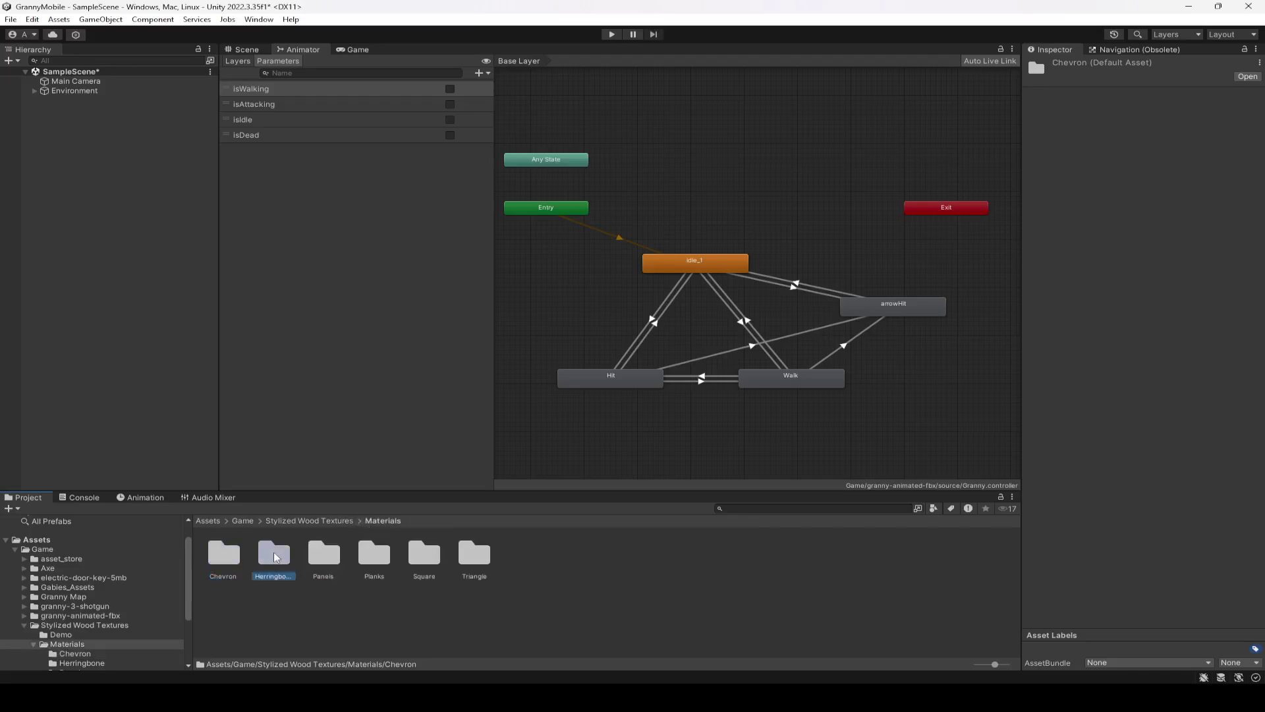
double_click(274, 553)
left_click(378, 521)
left_click(229, 53)
right_click_drag(684, 305, 545, 413)
- Face the door, save SampleScene with Ctrl+S, and turn the view toward the corridor and cells
key("d")
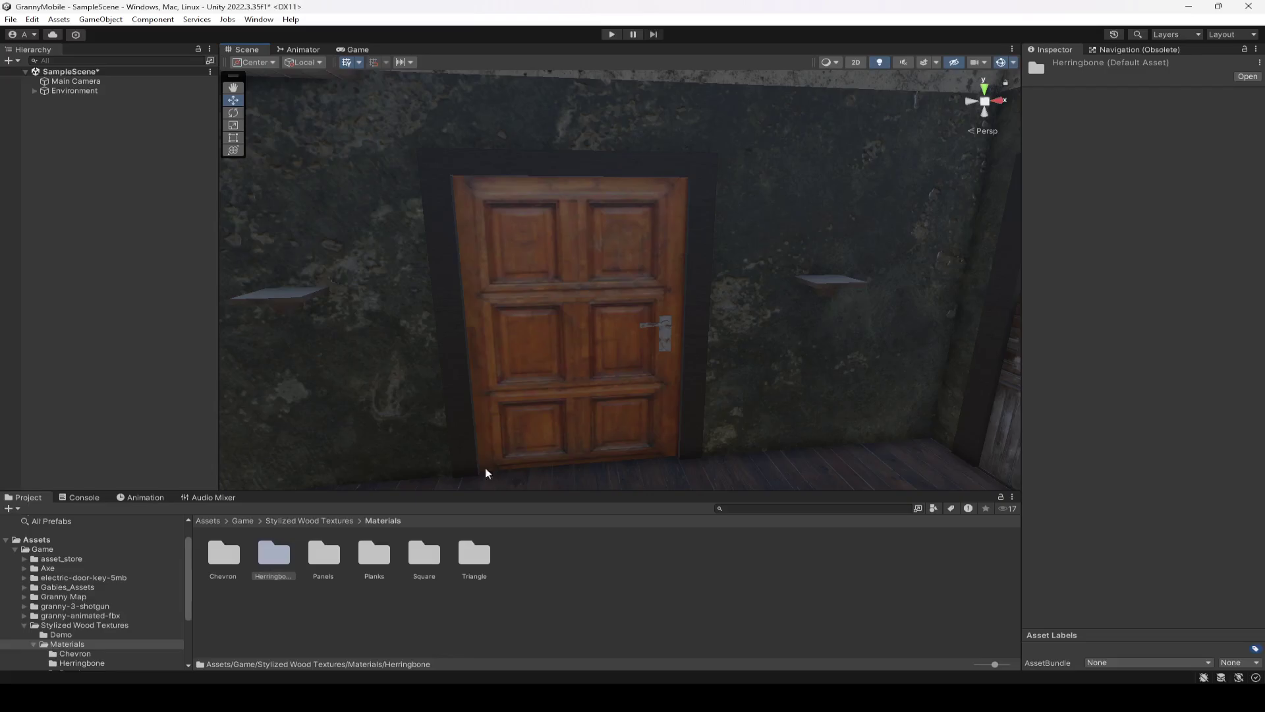
left_click(25, 626)
key("ctrl+s")
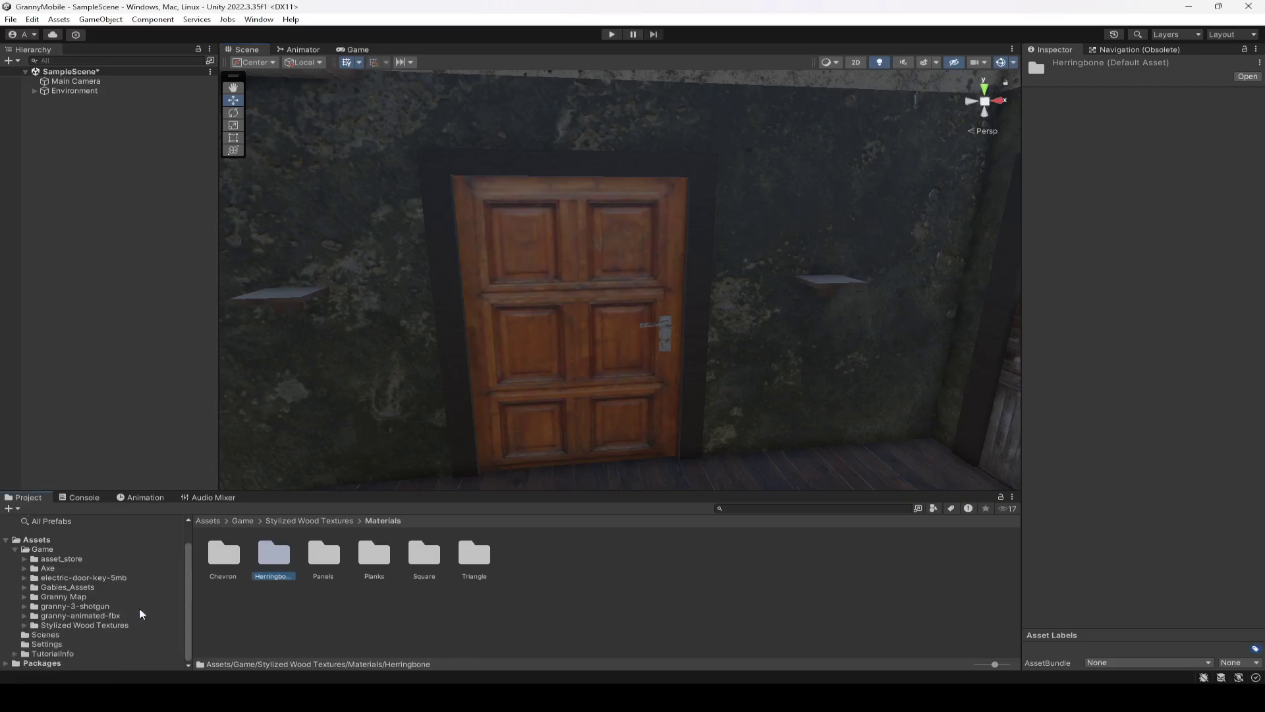
left_click(16, 551)
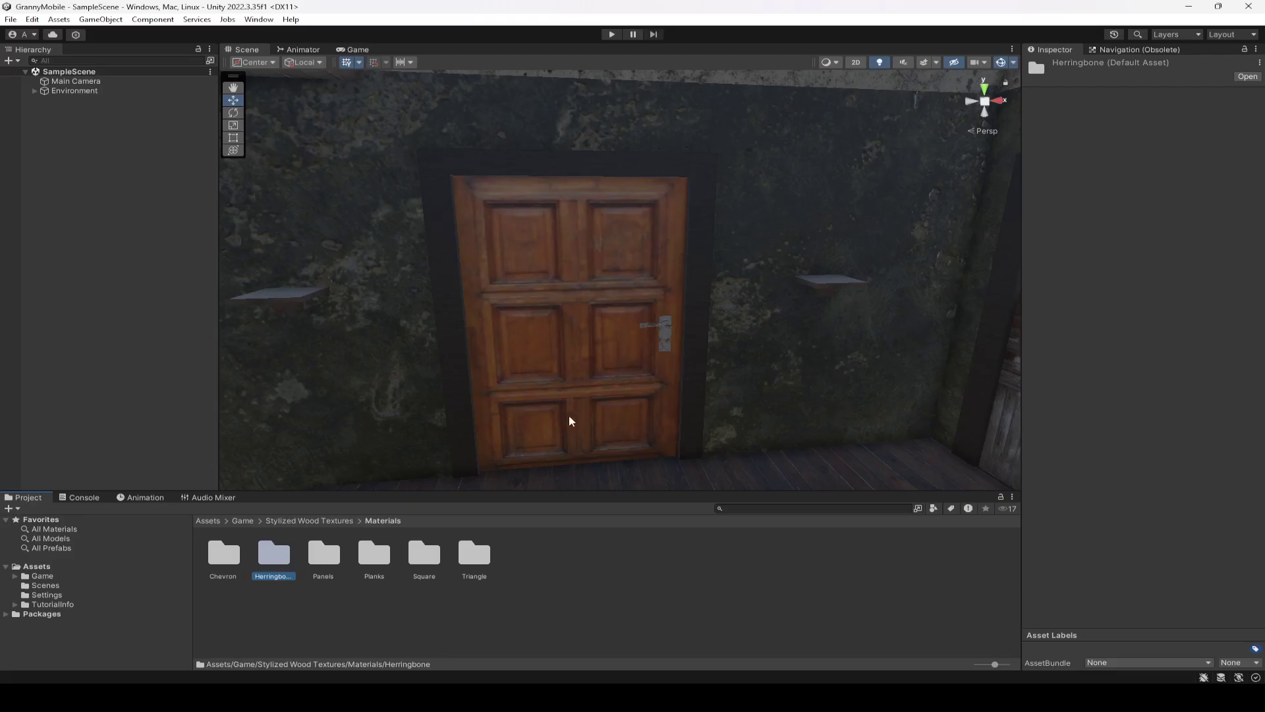
left_click(682, 557)
right_click_drag(578, 398, 652, 372)
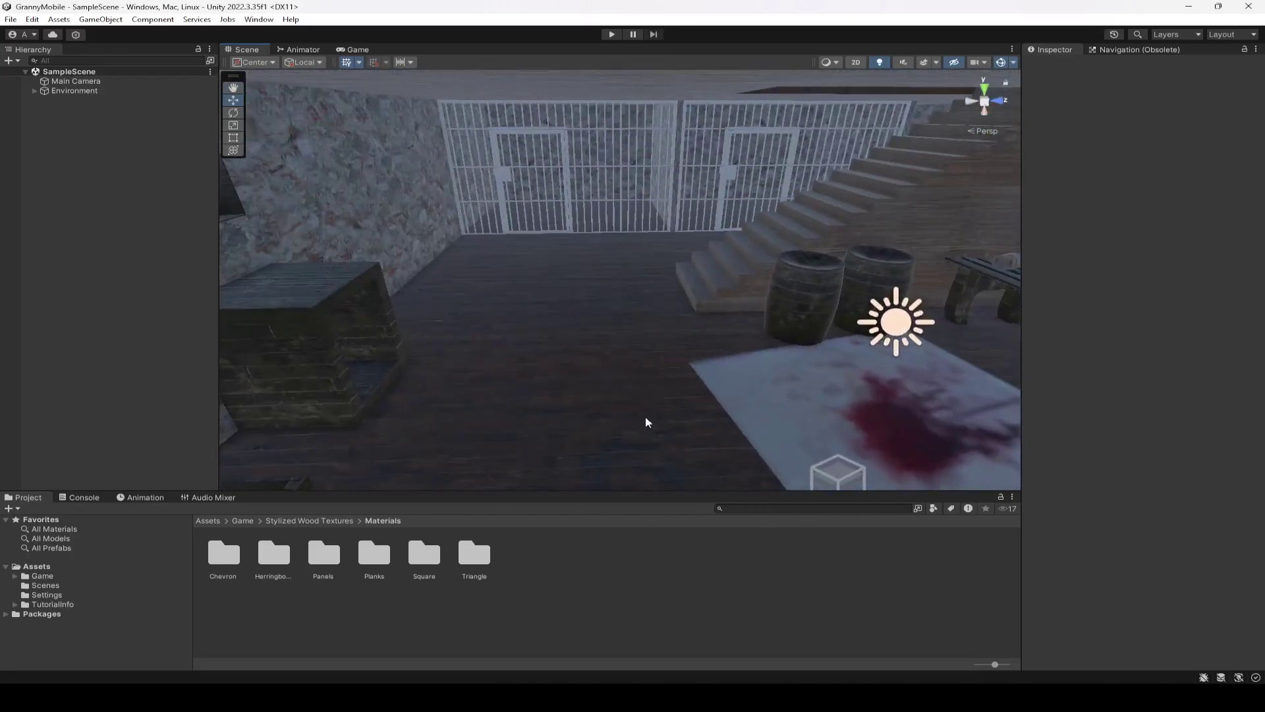